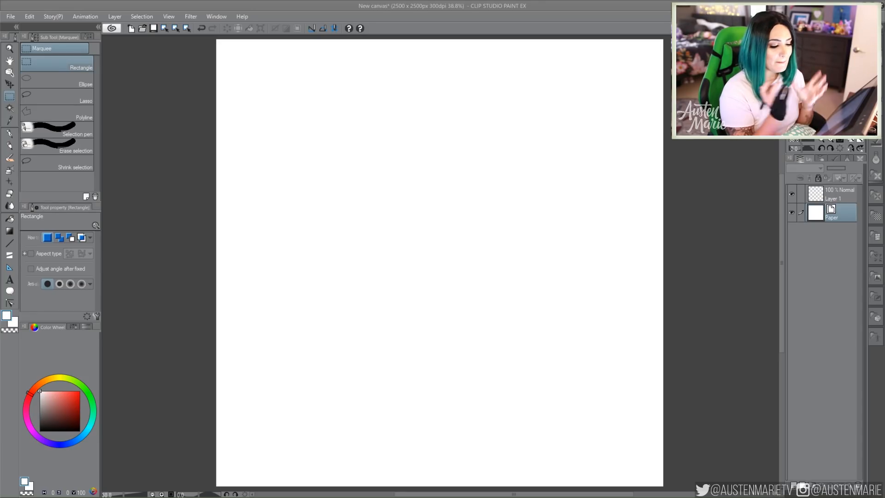
Step: Make Layer 1 the active layer and set the drawing colour to a dark teal (H 167, S 91, V 40)
{"action": "left_click", "coordinate": [832, 194]}
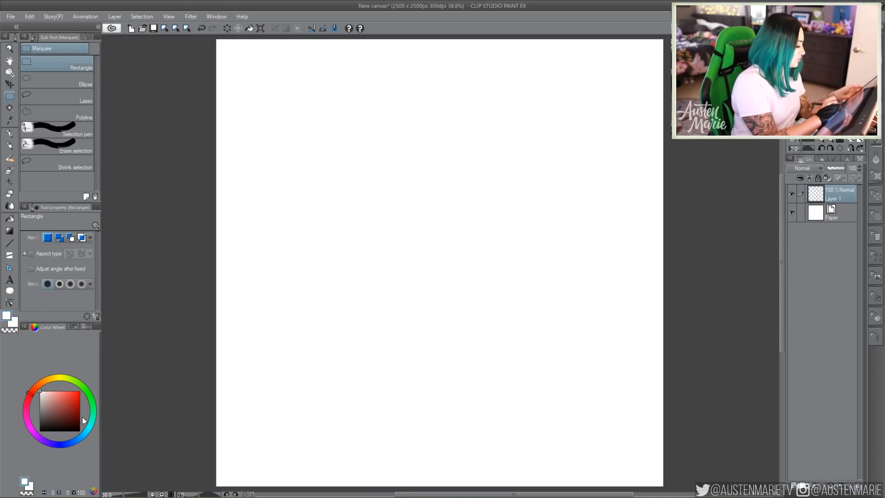
{"action": "left_click", "coordinate": [91, 427]}
{"action": "left_click_drag", "start_coordinate": [91, 427], "coordinate": [94, 421]}
{"action": "left_click", "coordinate": [76, 415]}
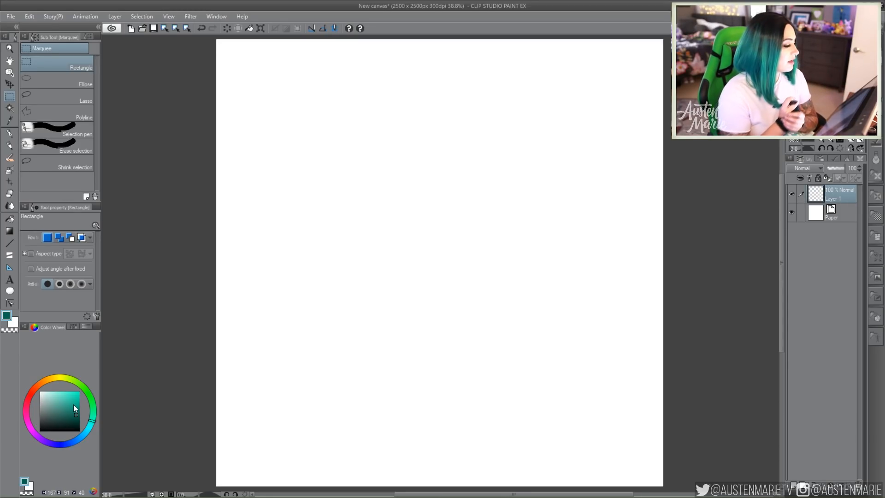
Step: Choose the Real Pencil (6B) brush for sketching on the canvas
{"action": "key", "text": "ctrl+plus"}
{"action": "left_click_drag", "start_coordinate": [440, 263], "coordinate": [484, 344]}
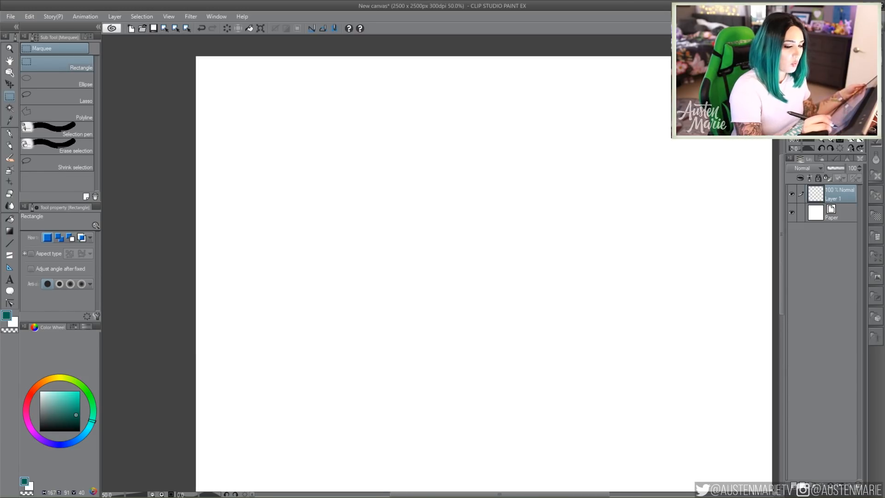
{"action": "key", "text": "ctrl+plus"}
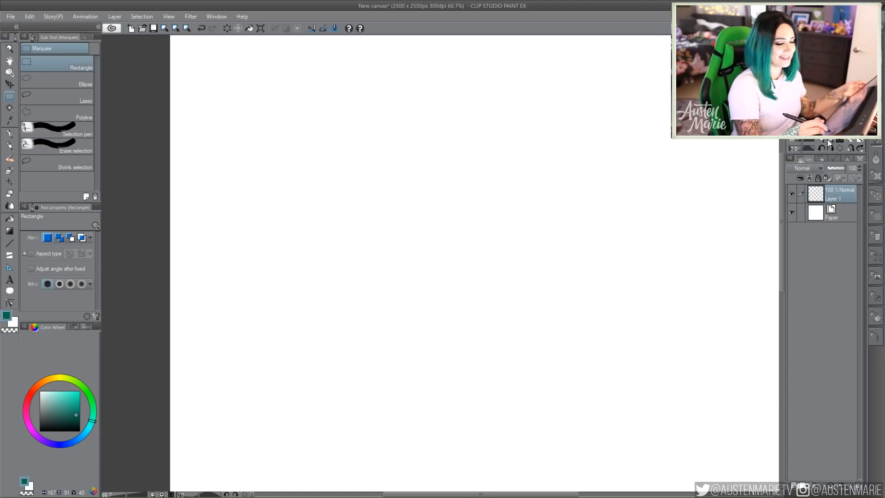
{"action": "key", "text": "ctrl+plus"}
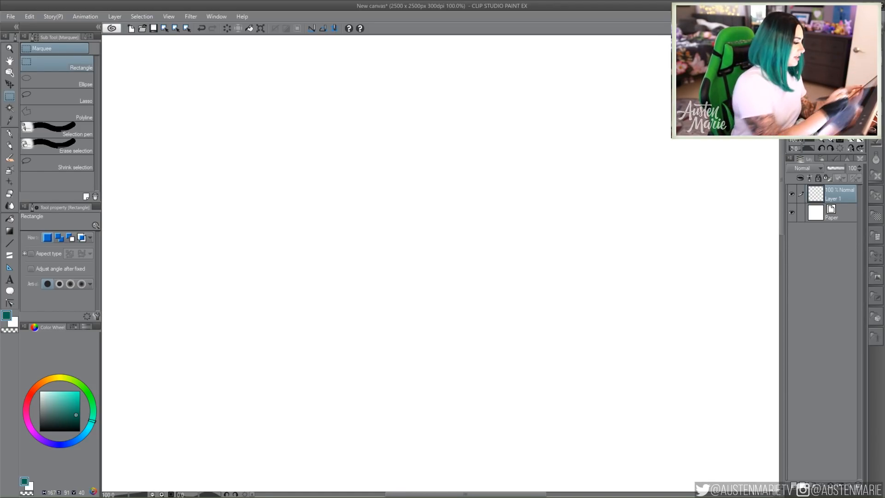
{"action": "left_click", "coordinate": [10, 146]}
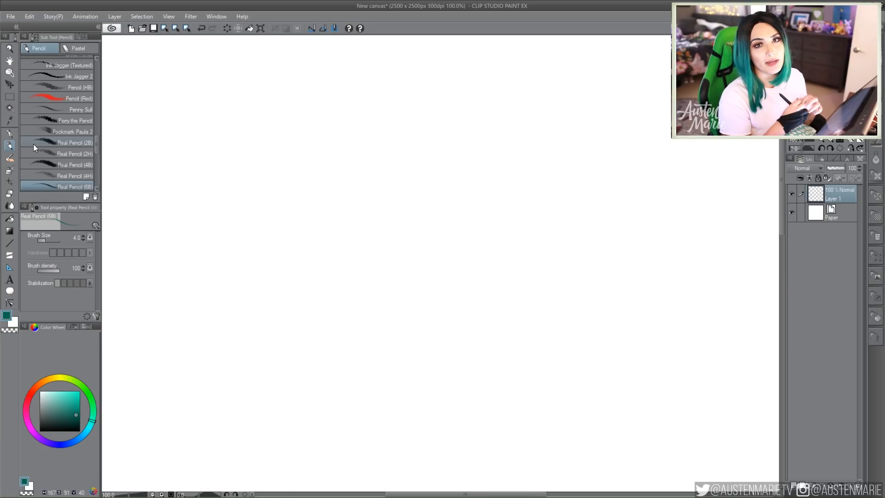
{"action": "left_click_drag", "start_coordinate": [309, 144], "coordinate": [381, 167]}
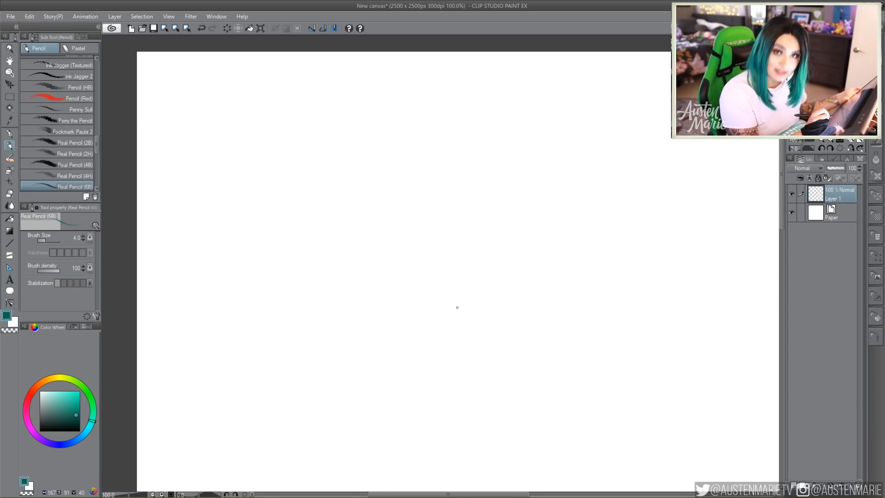
Step: Undo a quick test stroke and set the pencil's brush size to 8
{"action": "mouse_move", "coordinate": [299, 88]}
{"action": "left_mouse_down"}
{"action": "mouse_move", "coordinate": [340, 198]}
{"action": "mouse_move", "coordinate": [262, 107]}
{"action": "mouse_move", "coordinate": [375, 171]}
{"action": "left_mouse_up"}
{"action": "left_click", "coordinate": [201, 28]}
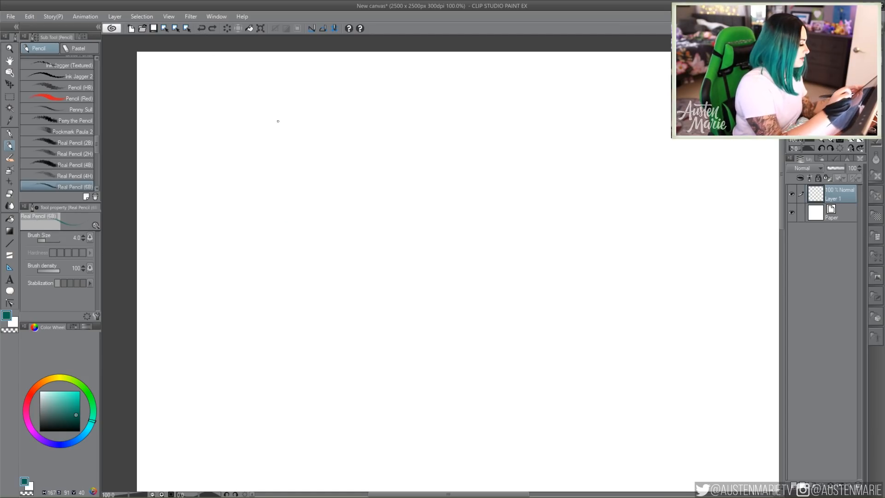
{"action": "key", "text": "bracketright"}
{"action": "key", "text": "bracketright"}
{"action": "key", "text": "bracketright"}
{"action": "key", "text": "bracketright"}
{"action": "mouse_move", "coordinate": [358, 96]}
{"action": "left_mouse_down"}
{"action": "mouse_move", "coordinate": [314, 225]}
{"action": "mouse_move", "coordinate": [305, 84]}
{"action": "mouse_move", "coordinate": [387, 199]}
{"action": "left_mouse_up"}
{"action": "mouse_move", "coordinate": [408, 123]}
{"action": "left_mouse_down"}
{"action": "mouse_move", "coordinate": [395, 193]}
{"action": "mouse_move", "coordinate": [401, 171]}
{"action": "left_mouse_up"}
{"action": "left_click_drag", "start_coordinate": [400, 138], "coordinate": [408, 206]}
{"action": "mouse_move", "coordinate": [339, 90]}
{"action": "left_mouse_down"}
{"action": "mouse_move", "coordinate": [292, 217]}
{"action": "mouse_move", "coordinate": [304, 246]}
{"action": "left_mouse_up"}
{"action": "mouse_move", "coordinate": [340, 88]}
{"action": "left_mouse_down"}
{"action": "mouse_move", "coordinate": [322, 218]}
{"action": "mouse_move", "coordinate": [350, 97]}
{"action": "mouse_move", "coordinate": [332, 232]}
{"action": "mouse_move", "coordinate": [330, 83]}
{"action": "mouse_move", "coordinate": [311, 223]}
{"action": "mouse_move", "coordinate": [314, 84]}
{"action": "mouse_move", "coordinate": [310, 226]}
{"action": "left_mouse_up"}
{"action": "left_click", "coordinate": [201, 28]}
{"action": "left_click", "coordinate": [201, 29]}
{"action": "left_click", "coordinate": [201, 28]}
{"action": "left_click", "coordinate": [201, 28]}
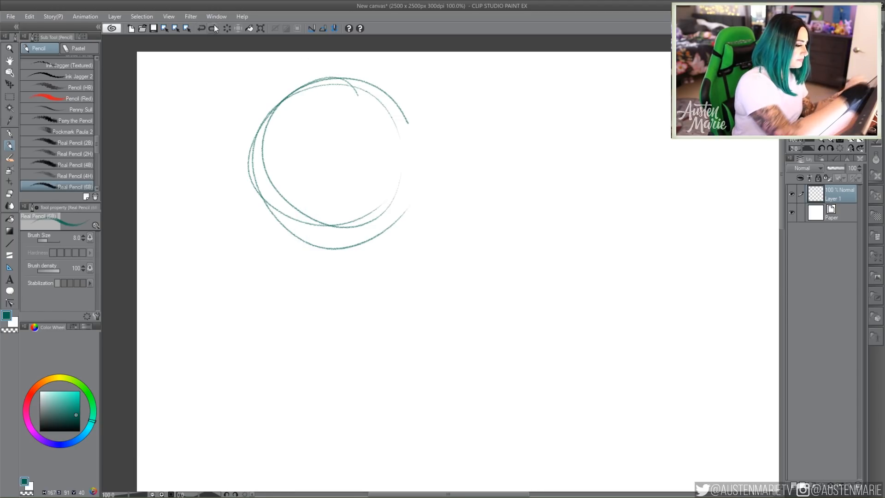
{"action": "left_click", "coordinate": [201, 28]}
{"action": "left_click", "coordinate": [201, 28]}
{"action": "left_click", "coordinate": [201, 28]}
{"action": "left_click", "coordinate": [201, 28]}
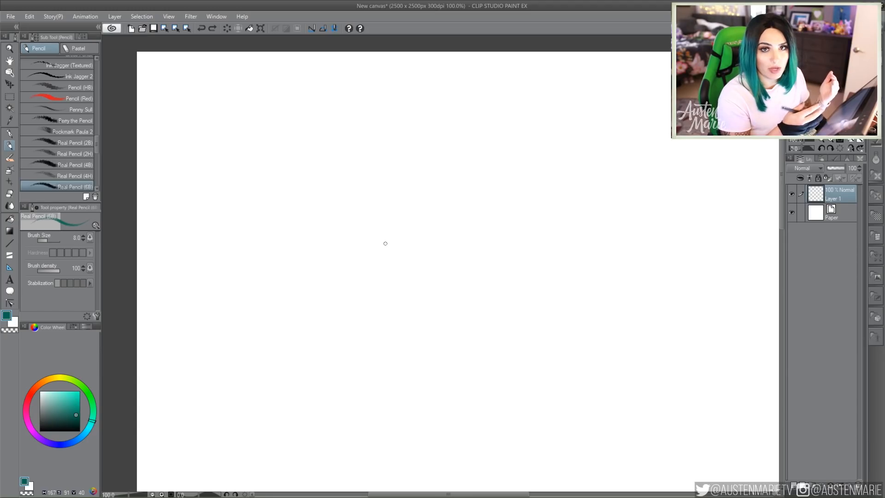
Step: Sketch a loose head circle with a vertical centre line, a curved horizontal eye line and a small arrow above it
{"action": "left_click_drag", "start_coordinate": [389, 263], "coordinate": [381, 279]}
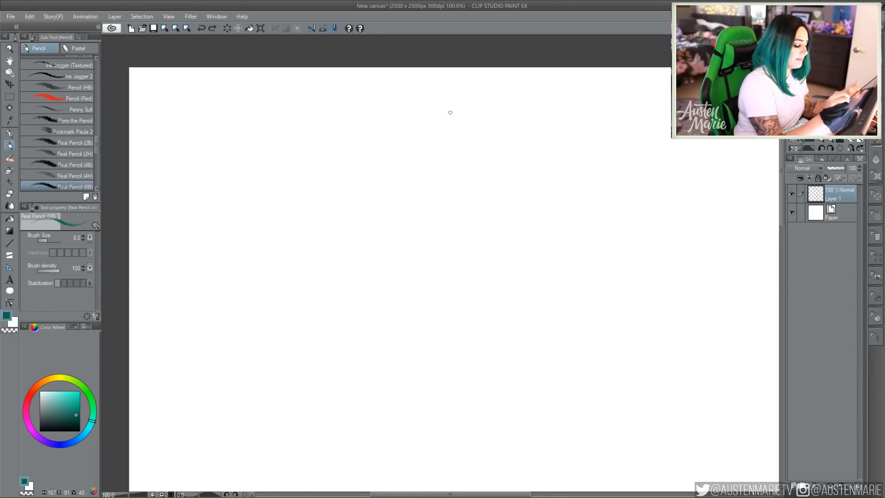
{"action": "mouse_move", "coordinate": [392, 155]}
{"action": "left_mouse_down"}
{"action": "mouse_move", "coordinate": [358, 294]}
{"action": "mouse_move", "coordinate": [304, 292]}
{"action": "mouse_move", "coordinate": [289, 248]}
{"action": "mouse_move", "coordinate": [405, 287]}
{"action": "left_mouse_up"}
{"action": "left_click_drag", "start_coordinate": [358, 146], "coordinate": [362, 219]}
{"action": "left_click_drag", "start_coordinate": [357, 146], "coordinate": [357, 305]}
{"action": "mouse_move", "coordinate": [273, 225]}
{"action": "left_mouse_down"}
{"action": "mouse_move", "coordinate": [386, 231]}
{"action": "mouse_move", "coordinate": [421, 219]}
{"action": "mouse_move", "coordinate": [368, 222]}
{"action": "mouse_move", "coordinate": [434, 218]}
{"action": "left_mouse_up"}
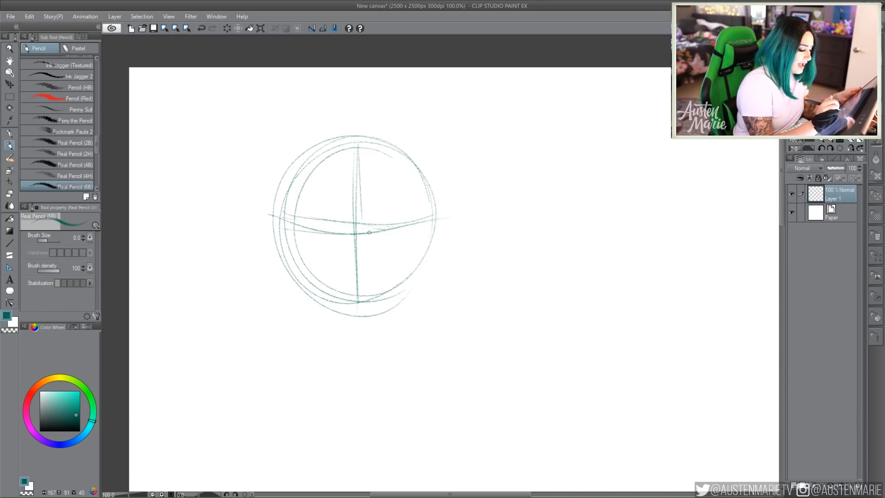
{"action": "left_click_drag", "start_coordinate": [357, 120], "coordinate": [357, 133]}
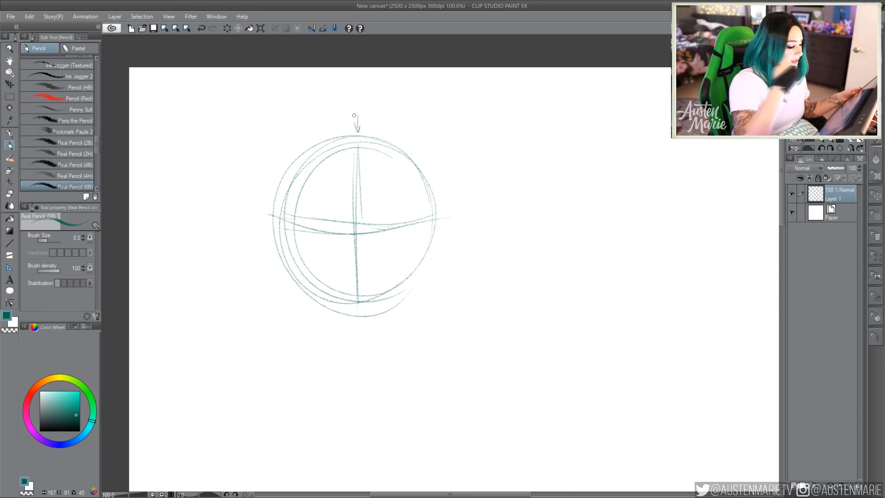
{"action": "mouse_move", "coordinate": [282, 219]}
{"action": "left_mouse_down"}
{"action": "mouse_move", "coordinate": [342, 229]}
{"action": "mouse_move", "coordinate": [441, 214]}
{"action": "left_mouse_up"}
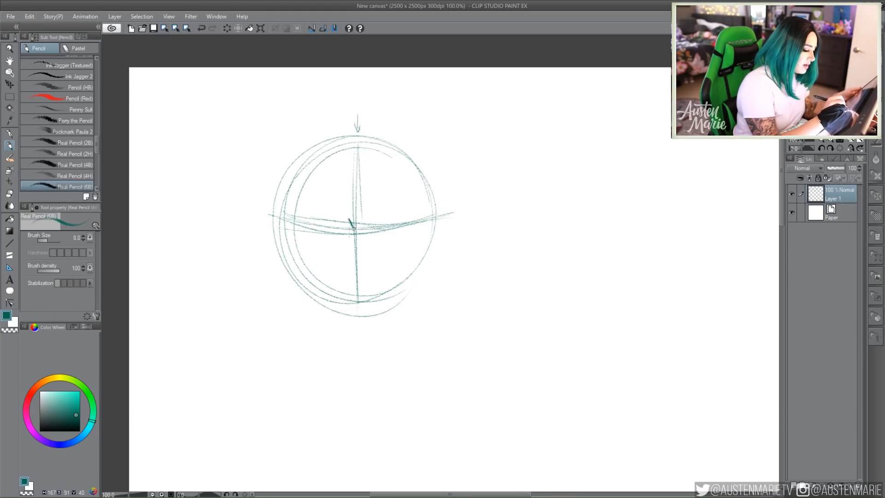
Step: Draw a small diamond-shaped nose with a short bridge line just below the crossing of the head's guidelines
{"action": "left_click_drag", "start_coordinate": [354, 237], "coordinate": [355, 254]}
{"action": "mouse_move", "coordinate": [349, 220]}
{"action": "left_mouse_down"}
{"action": "mouse_move", "coordinate": [353, 255]}
{"action": "mouse_move", "coordinate": [364, 249]}
{"action": "mouse_move", "coordinate": [356, 240]}
{"action": "mouse_move", "coordinate": [357, 255]}
{"action": "mouse_move", "coordinate": [365, 252]}
{"action": "left_mouse_up"}
Step: Sketch two larger nose studies beside the head, one from the front with nostrils and bridge, one at an angle
{"action": "mouse_move", "coordinate": [515, 112]}
{"action": "left_mouse_down"}
{"action": "mouse_move", "coordinate": [505, 141]}
{"action": "mouse_move", "coordinate": [517, 111]}
{"action": "mouse_move", "coordinate": [505, 133]}
{"action": "mouse_move", "coordinate": [521, 139]}
{"action": "left_mouse_up"}
{"action": "left_click", "coordinate": [203, 26]}
{"action": "mouse_move", "coordinate": [526, 103]}
{"action": "left_mouse_down"}
{"action": "mouse_move", "coordinate": [540, 126]}
{"action": "mouse_move", "coordinate": [510, 133]}
{"action": "mouse_move", "coordinate": [524, 140]}
{"action": "mouse_move", "coordinate": [541, 124]}
{"action": "mouse_move", "coordinate": [541, 133]}
{"action": "mouse_move", "coordinate": [502, 134]}
{"action": "mouse_move", "coordinate": [502, 124]}
{"action": "mouse_move", "coordinate": [505, 134]}
{"action": "mouse_move", "coordinate": [543, 128]}
{"action": "mouse_move", "coordinate": [510, 131]}
{"action": "mouse_move", "coordinate": [536, 126]}
{"action": "mouse_move", "coordinate": [522, 100]}
{"action": "left_mouse_up"}
{"action": "mouse_move", "coordinate": [524, 100]}
{"action": "left_mouse_down"}
{"action": "mouse_move", "coordinate": [534, 109]}
{"action": "mouse_move", "coordinate": [511, 84]}
{"action": "mouse_move", "coordinate": [515, 101]}
{"action": "mouse_move", "coordinate": [537, 111]}
{"action": "mouse_move", "coordinate": [530, 104]}
{"action": "left_mouse_up"}
{"action": "mouse_move", "coordinate": [508, 78]}
{"action": "left_mouse_down"}
{"action": "mouse_move", "coordinate": [508, 112]}
{"action": "mouse_move", "coordinate": [536, 113]}
{"action": "left_mouse_up"}
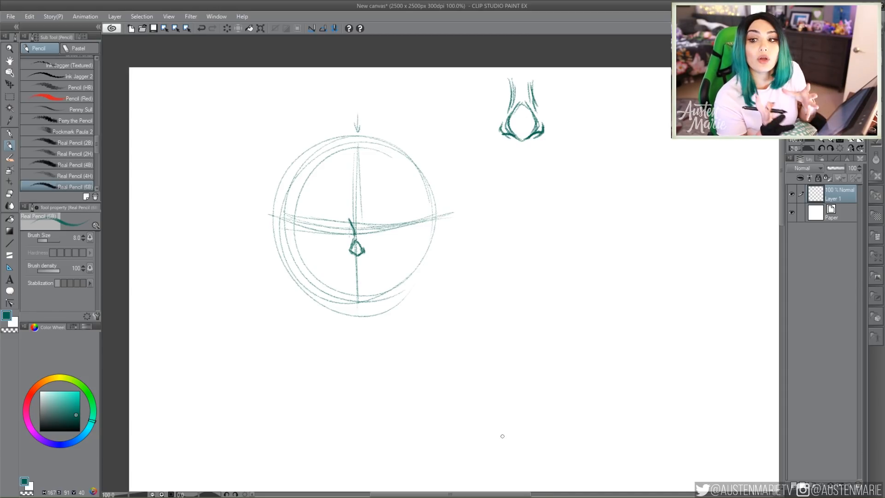
{"action": "mouse_move", "coordinate": [584, 102]}
{"action": "left_mouse_down"}
{"action": "mouse_move", "coordinate": [607, 133]}
{"action": "mouse_move", "coordinate": [589, 140]}
{"action": "mouse_move", "coordinate": [599, 145]}
{"action": "mouse_move", "coordinate": [577, 137]}
{"action": "mouse_move", "coordinate": [601, 139]}
{"action": "mouse_move", "coordinate": [604, 121]}
{"action": "mouse_move", "coordinate": [597, 146]}
{"action": "left_mouse_up"}
{"action": "left_click_drag", "start_coordinate": [581, 105], "coordinate": [577, 125]}
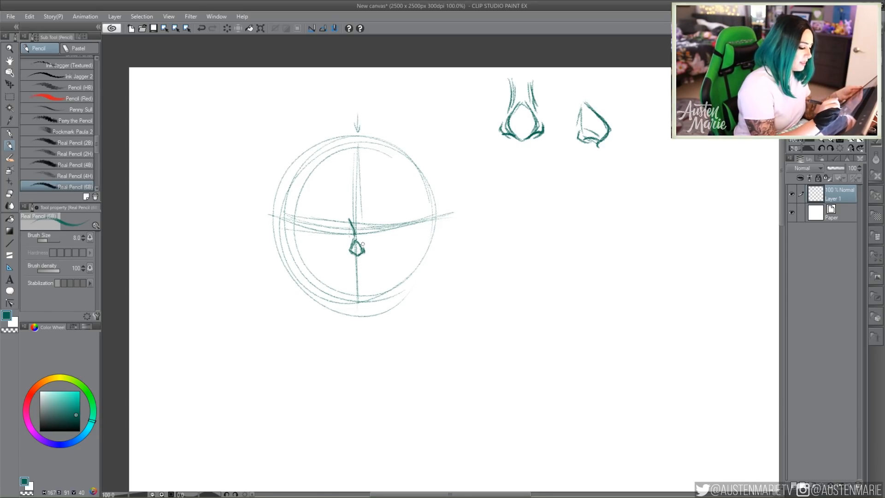
Step: Touch up the small nose, and draw two arched eyebrows with rounded eye-socket outlines beneath them
{"action": "left_click_drag", "start_coordinate": [362, 246], "coordinate": [364, 251]}
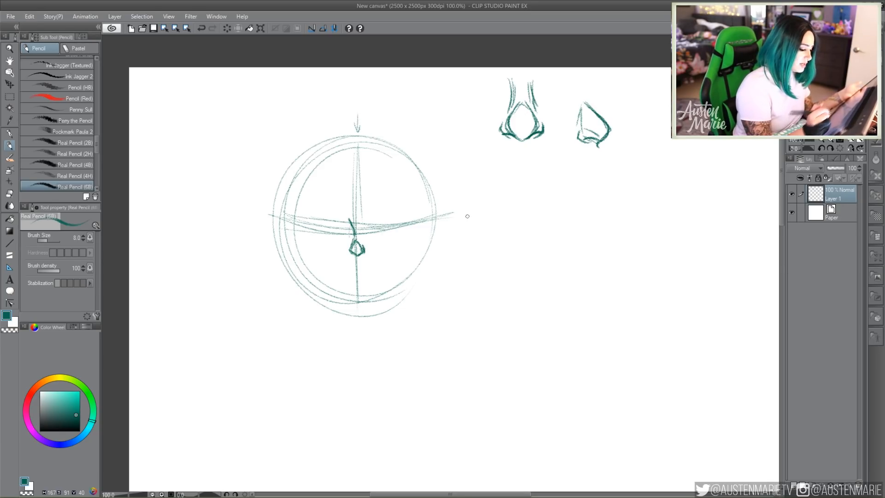
{"action": "mouse_move", "coordinate": [363, 220]}
{"action": "left_mouse_down"}
{"action": "mouse_move", "coordinate": [324, 213]}
{"action": "mouse_move", "coordinate": [348, 219]}
{"action": "left_mouse_up"}
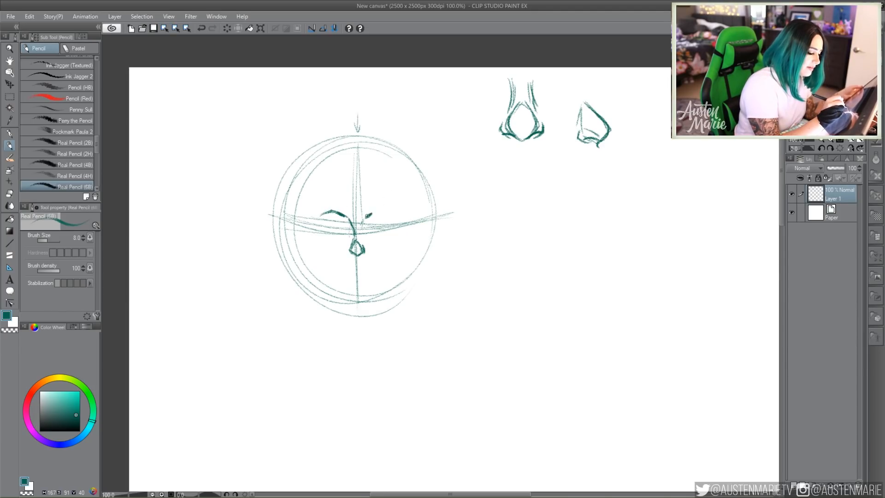
{"action": "left_click_drag", "start_coordinate": [378, 211], "coordinate": [393, 217]}
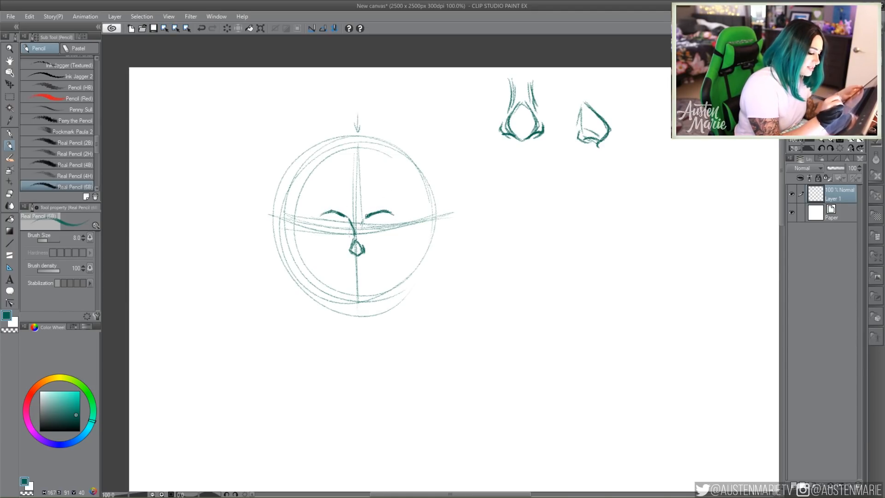
{"action": "mouse_move", "coordinate": [322, 217]}
{"action": "left_mouse_down"}
{"action": "mouse_move", "coordinate": [325, 240]}
{"action": "mouse_move", "coordinate": [347, 239]}
{"action": "mouse_move", "coordinate": [332, 242]}
{"action": "mouse_move", "coordinate": [377, 244]}
{"action": "mouse_move", "coordinate": [395, 216]}
{"action": "mouse_move", "coordinate": [322, 213]}
{"action": "mouse_move", "coordinate": [326, 239]}
{"action": "left_mouse_up"}
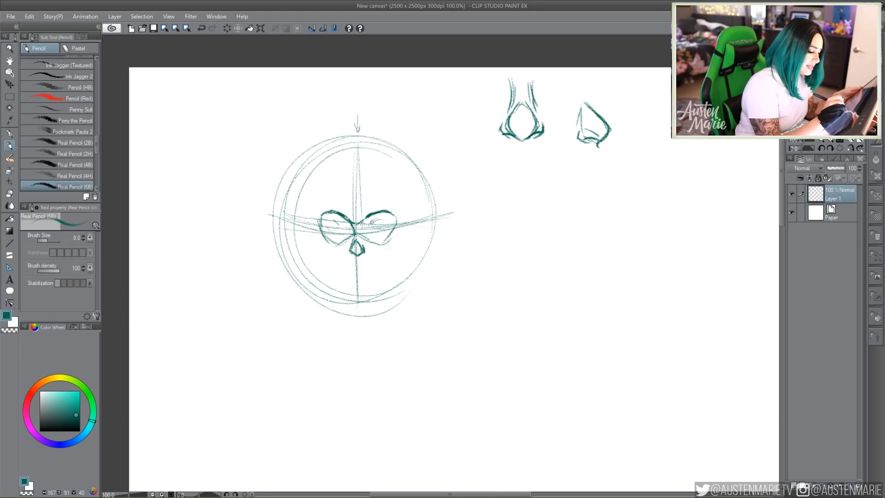
Step: Draw eyelids, dark irises and outer lashes inside both sockets, and add an arrow pointing at the head from the right
{"action": "left_click_drag", "start_coordinate": [367, 227], "coordinate": [387, 225]}
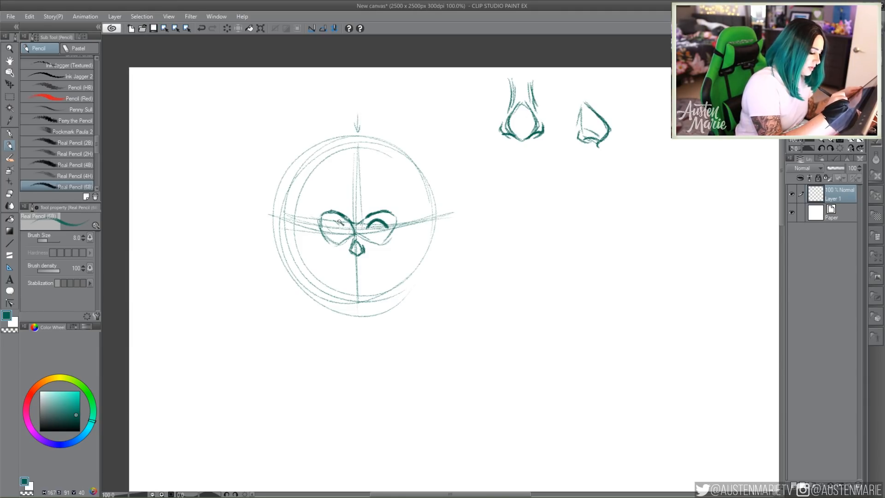
{"action": "left_click_drag", "start_coordinate": [326, 221], "coordinate": [343, 226]}
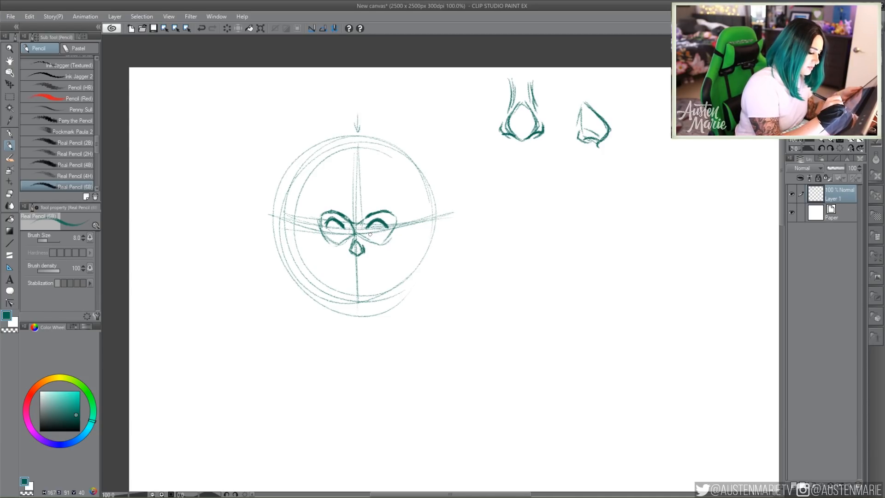
{"action": "left_click_drag", "start_coordinate": [328, 230], "coordinate": [340, 234]}
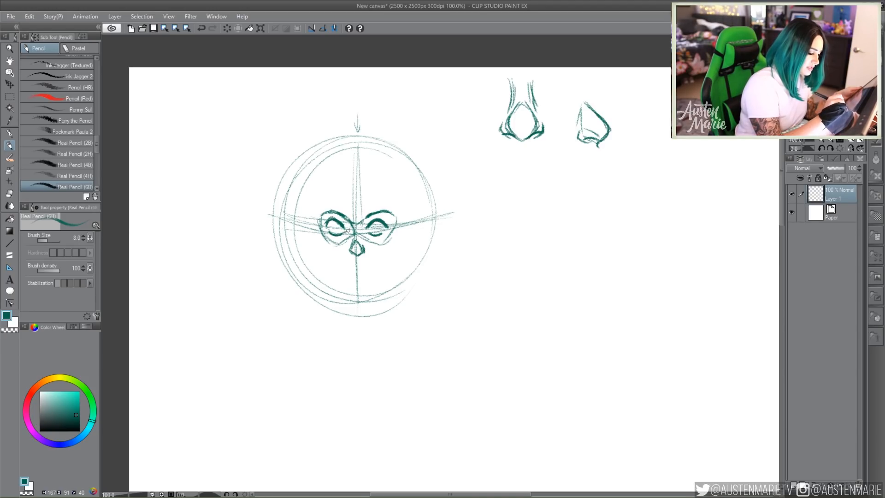
{"action": "left_click_drag", "start_coordinate": [488, 175], "coordinate": [474, 193]}
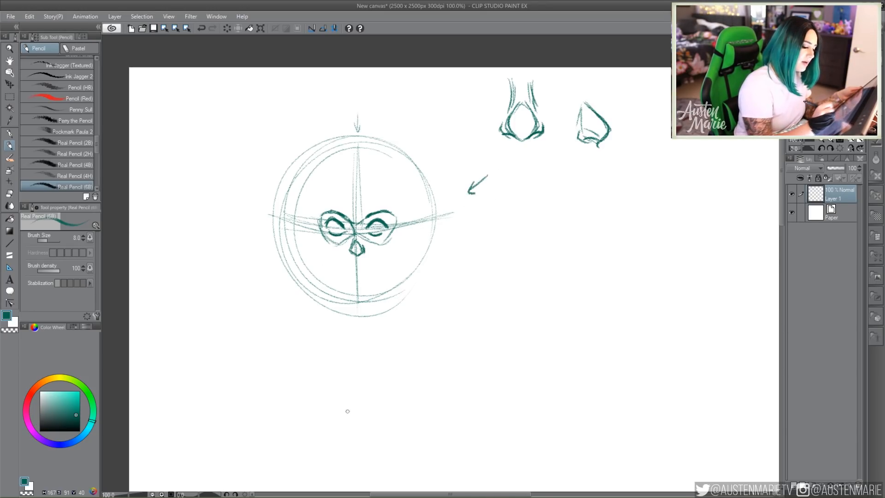
{"action": "mouse_move", "coordinate": [334, 222]}
{"action": "left_mouse_down"}
{"action": "mouse_move", "coordinate": [335, 229]}
{"action": "mouse_move", "coordinate": [338, 221]}
{"action": "mouse_move", "coordinate": [373, 227]}
{"action": "left_mouse_up"}
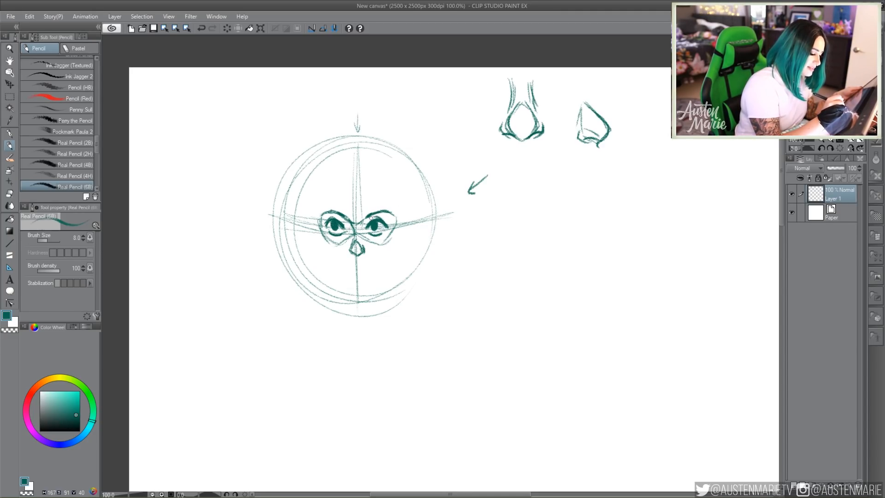
{"action": "left_click_drag", "start_coordinate": [332, 217], "coordinate": [330, 218]}
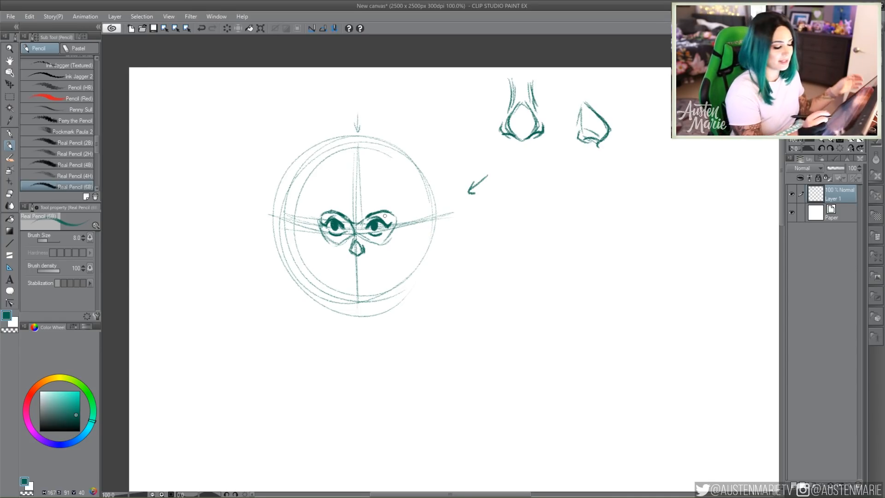
Step: Sketch a light eye-width guide shape between the two eyes to show their spacing
{"action": "key", "text": "ctrl+plus"}
{"action": "mouse_move", "coordinate": [317, 207]}
{"action": "left_mouse_down"}
{"action": "mouse_move", "coordinate": [385, 207]}
{"action": "mouse_move", "coordinate": [374, 219]}
{"action": "left_mouse_up"}
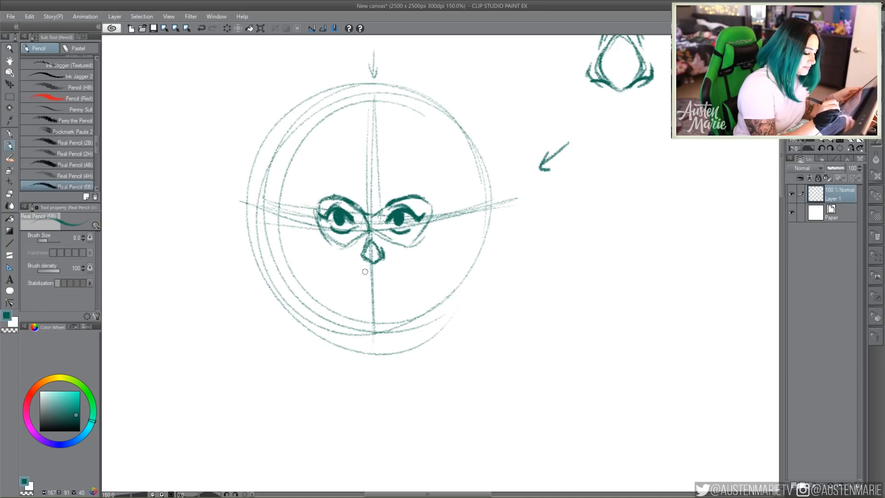
{"action": "mouse_move", "coordinate": [384, 215]}
{"action": "left_mouse_down"}
{"action": "mouse_move", "coordinate": [353, 224]}
{"action": "mouse_move", "coordinate": [385, 214]}
{"action": "mouse_move", "coordinate": [360, 231]}
{"action": "mouse_move", "coordinate": [403, 204]}
{"action": "mouse_move", "coordinate": [412, 217]}
{"action": "mouse_move", "coordinate": [396, 204]}
{"action": "mouse_move", "coordinate": [415, 223]}
{"action": "left_mouse_up"}
{"action": "mouse_move", "coordinate": [323, 221]}
{"action": "left_mouse_down"}
{"action": "mouse_move", "coordinate": [357, 226]}
{"action": "mouse_move", "coordinate": [364, 208]}
{"action": "left_mouse_up"}
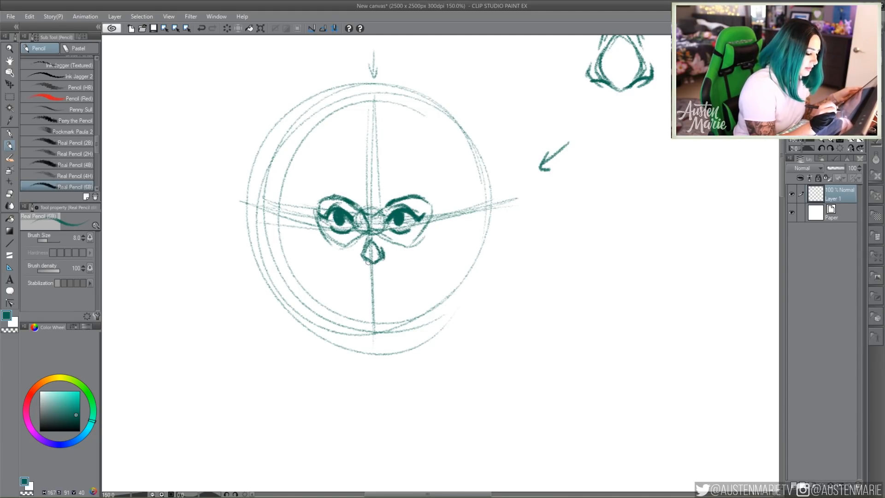
Step: Draw the mouth below the nose with a short lip line, marked corners and a lower-lip stroke
{"action": "mouse_move", "coordinate": [381, 274]}
{"action": "left_mouse_down"}
{"action": "mouse_move", "coordinate": [374, 270]}
{"action": "mouse_move", "coordinate": [354, 272]}
{"action": "mouse_move", "coordinate": [397, 269]}
{"action": "mouse_move", "coordinate": [361, 273]}
{"action": "mouse_move", "coordinate": [378, 283]}
{"action": "left_mouse_up"}
{"action": "left_click", "coordinate": [390, 272]}
{"action": "left_click", "coordinate": [356, 273]}
{"action": "left_click", "coordinate": [395, 270]}
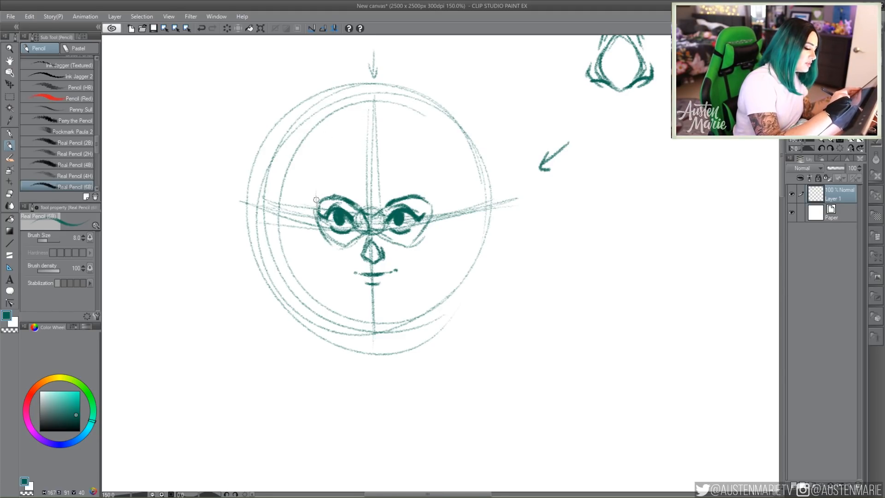
Step: Draw the left cheek and jaw contour from the brow down to the chin, with short cheekbone strokes beside both eyes
{"action": "mouse_move", "coordinate": [316, 192]}
{"action": "left_mouse_down"}
{"action": "mouse_move", "coordinate": [324, 223]}
{"action": "mouse_move", "coordinate": [327, 208]}
{"action": "mouse_move", "coordinate": [372, 220]}
{"action": "mouse_move", "coordinate": [320, 242]}
{"action": "mouse_move", "coordinate": [349, 293]}
{"action": "mouse_move", "coordinate": [333, 280]}
{"action": "mouse_move", "coordinate": [374, 313]}
{"action": "left_mouse_up"}
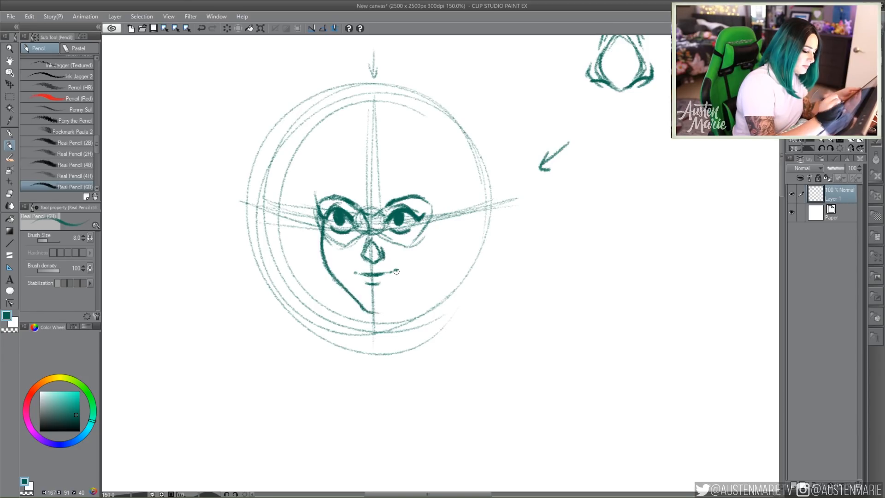
{"action": "left_click_drag", "start_coordinate": [437, 226], "coordinate": [421, 249]}
{"action": "left_click_drag", "start_coordinate": [319, 223], "coordinate": [323, 247]}
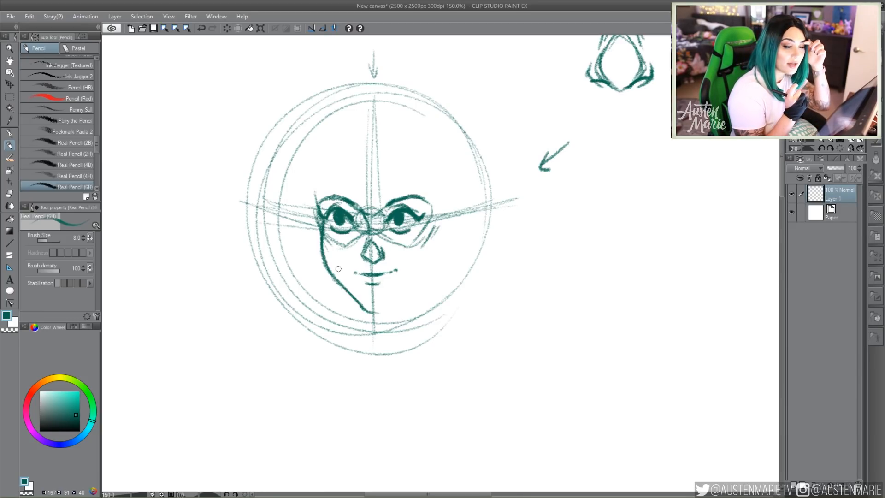
{"action": "left_click_drag", "start_coordinate": [324, 245], "coordinate": [346, 294]}
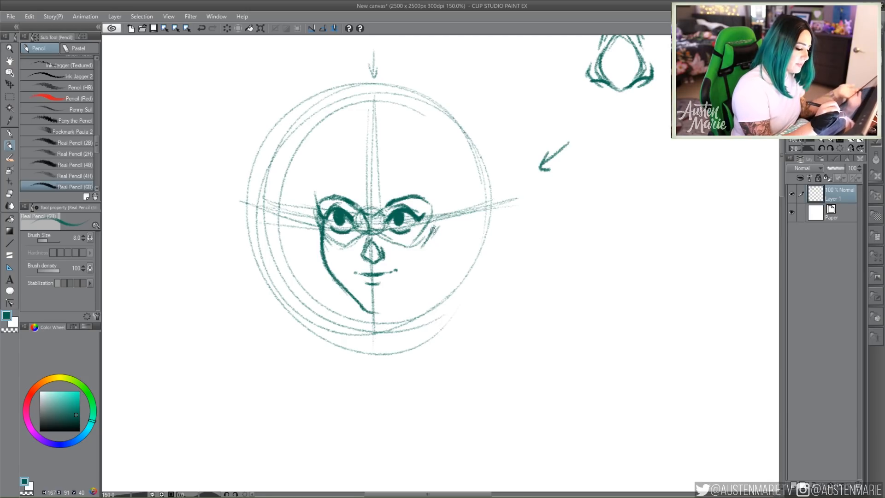
Step: Draw the right cheek and jaw contour down to the chin, and lighten the stray inner jaw strokes using transparent colour
{"action": "mouse_move", "coordinate": [435, 235]}
{"action": "left_mouse_down"}
{"action": "mouse_move", "coordinate": [396, 303]}
{"action": "mouse_move", "coordinate": [375, 312]}
{"action": "mouse_move", "coordinate": [418, 277]}
{"action": "left_mouse_up"}
{"action": "mouse_move", "coordinate": [440, 208]}
{"action": "left_mouse_down"}
{"action": "mouse_move", "coordinate": [432, 273]}
{"action": "mouse_move", "coordinate": [384, 314]}
{"action": "left_mouse_up"}
{"action": "key", "text": "c"}
{"action": "left_click_drag", "start_coordinate": [434, 227], "coordinate": [396, 300]}
{"action": "left_click_drag", "start_coordinate": [437, 258], "coordinate": [431, 271]}
{"action": "left_click_drag", "start_coordinate": [439, 231], "coordinate": [423, 282]}
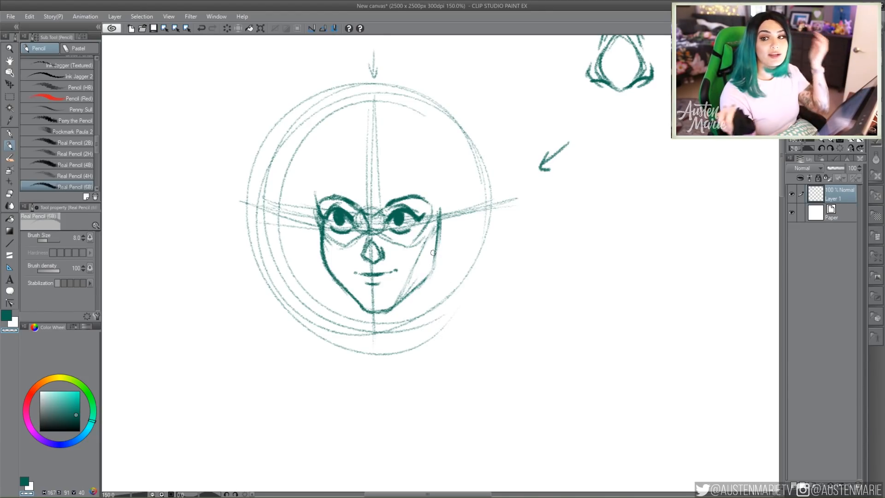
Step: Thicken the cheek and jaw contours, extend the left temple upward, and draw a curved line along the forehead's centre guide
{"action": "left_click_drag", "start_coordinate": [442, 199], "coordinate": [435, 265]}
{"action": "mouse_move", "coordinate": [438, 219]}
{"action": "left_mouse_down"}
{"action": "mouse_move", "coordinate": [431, 268]}
{"action": "mouse_move", "coordinate": [403, 304]}
{"action": "left_mouse_up"}
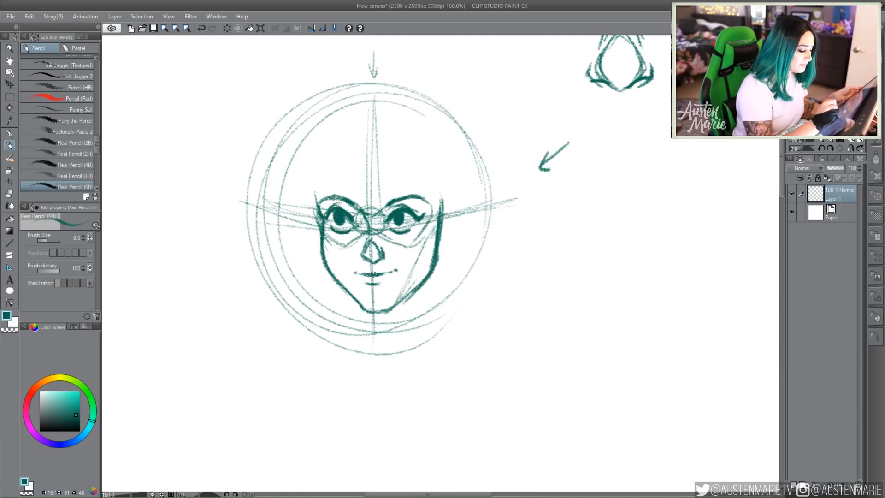
{"action": "left_click_drag", "start_coordinate": [322, 237], "coordinate": [330, 268]}
{"action": "left_click_drag", "start_coordinate": [316, 220], "coordinate": [324, 169]}
{"action": "left_click_drag", "start_coordinate": [375, 119], "coordinate": [364, 190]}
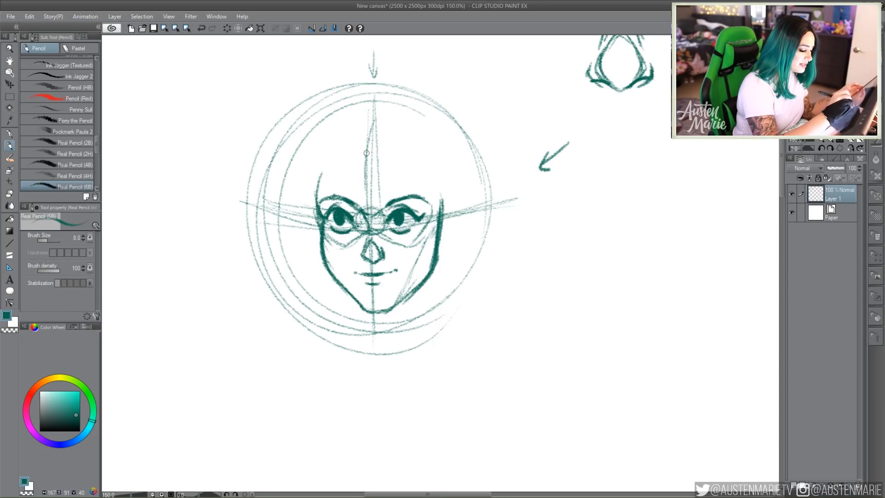
Step: Sketch smaller nested head circles inside the existing ones and reinforce the curved eye guideline across the face
{"action": "left_click_drag", "start_coordinate": [299, 186], "coordinate": [305, 212]}
{"action": "left_click_drag", "start_coordinate": [333, 118], "coordinate": [307, 210]}
{"action": "mouse_move", "coordinate": [376, 113]}
{"action": "left_mouse_down"}
{"action": "mouse_move", "coordinate": [356, 115]}
{"action": "mouse_move", "coordinate": [450, 147]}
{"action": "mouse_move", "coordinate": [405, 315]}
{"action": "left_mouse_up"}
{"action": "left_click_drag", "start_coordinate": [302, 207], "coordinate": [436, 223]}
Step: Sketch two small ovals with curved vertical and horizontal guidelines beside the face as examples of tilted and narrower heads
{"action": "mouse_move", "coordinate": [576, 187]}
{"action": "left_mouse_down"}
{"action": "mouse_move", "coordinate": [594, 290]}
{"action": "mouse_move", "coordinate": [576, 175]}
{"action": "left_mouse_up"}
{"action": "mouse_move", "coordinate": [527, 207]}
{"action": "left_mouse_down"}
{"action": "mouse_move", "coordinate": [603, 247]}
{"action": "mouse_move", "coordinate": [616, 237]}
{"action": "left_mouse_up"}
{"action": "left_click_drag", "start_coordinate": [576, 173], "coordinate": [570, 301]}
{"action": "mouse_move", "coordinate": [690, 201]}
{"action": "left_mouse_down"}
{"action": "mouse_move", "coordinate": [642, 254]}
{"action": "mouse_move", "coordinate": [655, 295]}
{"action": "left_mouse_up"}
{"action": "left_click_drag", "start_coordinate": [673, 186], "coordinate": [670, 295]}
{"action": "left_click_drag", "start_coordinate": [632, 241], "coordinate": [704, 227]}
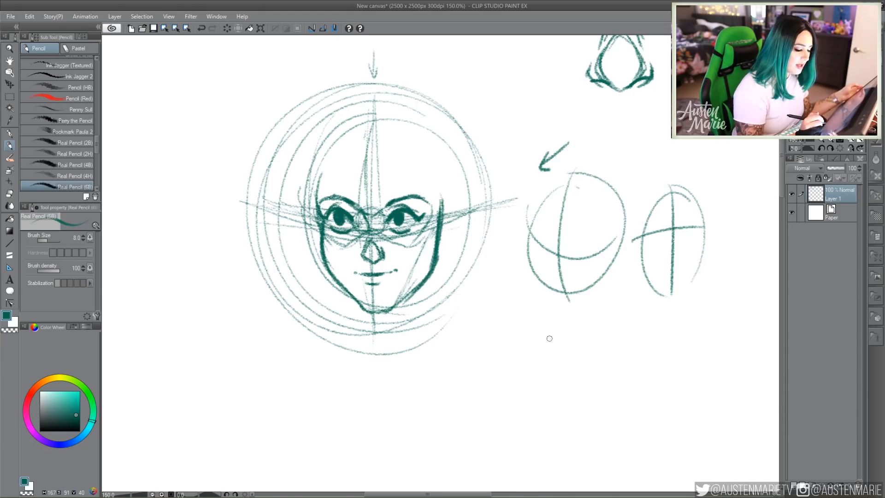
Step: Draw the ear beside the right eye, then the skull's top outline and a curved hairline across the forehead
{"action": "mouse_move", "coordinate": [441, 214]}
{"action": "left_mouse_down"}
{"action": "mouse_move", "coordinate": [457, 206]}
{"action": "mouse_move", "coordinate": [460, 224]}
{"action": "mouse_move", "coordinate": [443, 241]}
{"action": "mouse_move", "coordinate": [450, 216]}
{"action": "mouse_move", "coordinate": [442, 226]}
{"action": "mouse_move", "coordinate": [444, 246]}
{"action": "left_mouse_up"}
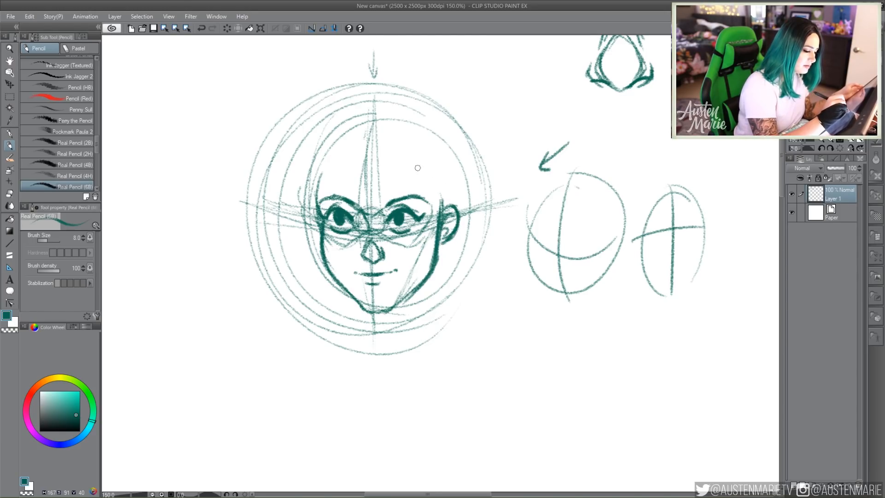
{"action": "mouse_move", "coordinate": [318, 173]}
{"action": "left_mouse_down"}
{"action": "mouse_move", "coordinate": [400, 159]}
{"action": "mouse_move", "coordinate": [434, 172]}
{"action": "mouse_move", "coordinate": [441, 214]}
{"action": "left_mouse_up"}
{"action": "mouse_move", "coordinate": [441, 192]}
{"action": "left_mouse_down"}
{"action": "mouse_move", "coordinate": [366, 153]}
{"action": "mouse_move", "coordinate": [323, 167]}
{"action": "left_mouse_up"}
Step: Reinforce the hairline, draw the right side of the neck, and darken the left cheek and jaw contour
{"action": "mouse_move", "coordinate": [350, 159]}
{"action": "left_mouse_down"}
{"action": "mouse_move", "coordinate": [438, 174]}
{"action": "mouse_move", "coordinate": [330, 161]}
{"action": "mouse_move", "coordinate": [343, 141]}
{"action": "mouse_move", "coordinate": [389, 127]}
{"action": "mouse_move", "coordinate": [421, 153]}
{"action": "mouse_move", "coordinate": [397, 134]}
{"action": "mouse_move", "coordinate": [449, 203]}
{"action": "mouse_move", "coordinate": [443, 173]}
{"action": "mouse_move", "coordinate": [408, 134]}
{"action": "mouse_move", "coordinate": [445, 247]}
{"action": "mouse_move", "coordinate": [422, 332]}
{"action": "left_mouse_up"}
{"action": "left_click_drag", "start_coordinate": [420, 280], "coordinate": [430, 337]}
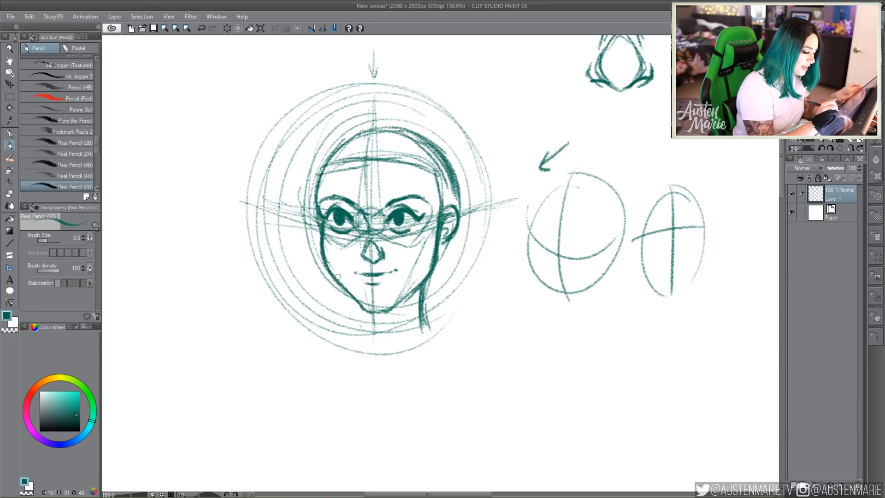
{"action": "left_click_drag", "start_coordinate": [323, 251], "coordinate": [338, 277]}
{"action": "mouse_move", "coordinate": [323, 225]}
{"action": "left_mouse_down"}
{"action": "mouse_move", "coordinate": [329, 260]}
{"action": "mouse_move", "coordinate": [375, 317]}
{"action": "left_mouse_up"}
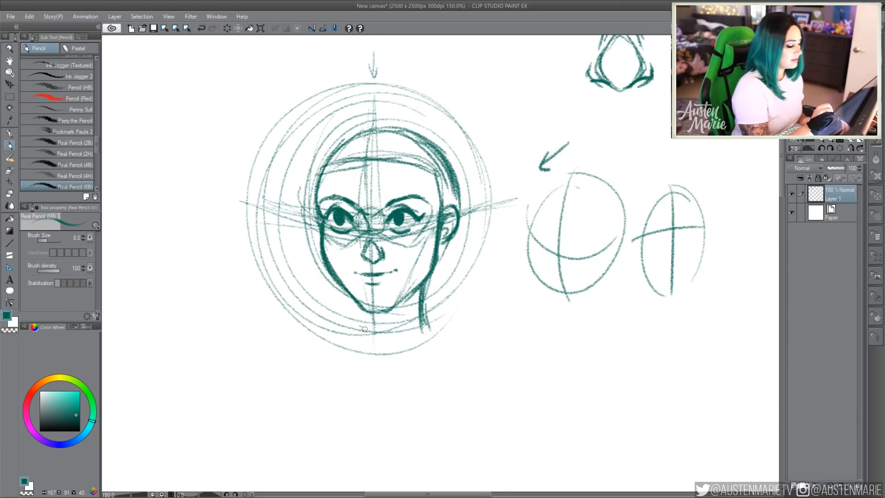
{"action": "left_click_drag", "start_coordinate": [352, 301], "coordinate": [355, 328]}
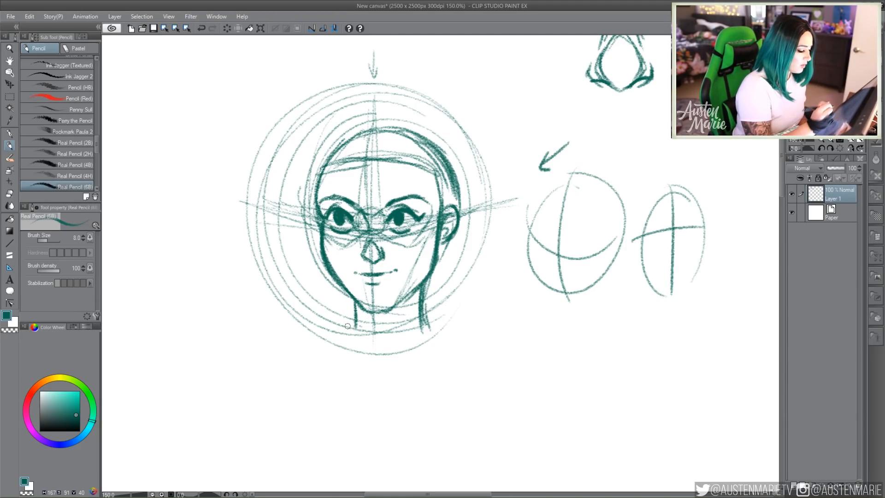
{"action": "left_click", "coordinate": [201, 27]}
{"action": "left_click", "coordinate": [201, 26]}
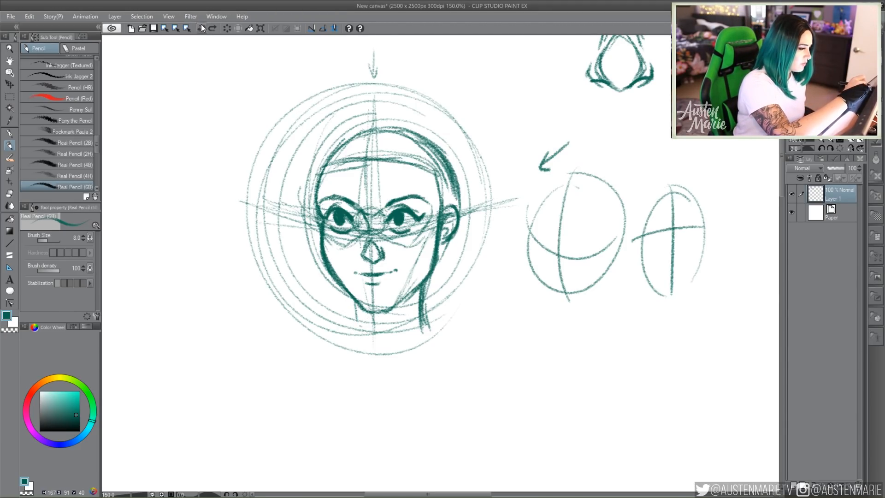
{"action": "left_click", "coordinate": [201, 24]}
Step: Draw the left neck line beneath the chin, thicken the right neck contour from behind the ear, and add a slanted neck muscle line
{"action": "mouse_move", "coordinate": [370, 311]}
{"action": "left_mouse_down"}
{"action": "mouse_move", "coordinate": [366, 335]}
{"action": "mouse_move", "coordinate": [354, 337]}
{"action": "left_mouse_up"}
{"action": "left_click_drag", "start_coordinate": [421, 308], "coordinate": [432, 334]}
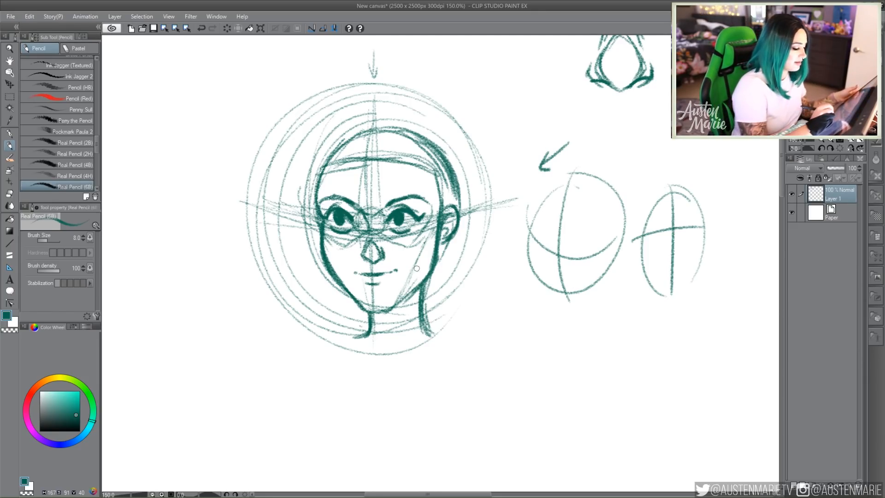
{"action": "mouse_move", "coordinate": [425, 285]}
{"action": "left_mouse_down"}
{"action": "mouse_move", "coordinate": [430, 336]}
{"action": "mouse_move", "coordinate": [426, 312]}
{"action": "left_mouse_up"}
{"action": "mouse_move", "coordinate": [451, 241]}
{"action": "left_mouse_down"}
{"action": "mouse_move", "coordinate": [421, 283]}
{"action": "mouse_move", "coordinate": [428, 322]}
{"action": "left_mouse_up"}
{"action": "mouse_move", "coordinate": [431, 275]}
{"action": "left_mouse_down"}
{"action": "mouse_move", "coordinate": [436, 341]}
{"action": "mouse_move", "coordinate": [450, 353]}
{"action": "left_mouse_up"}
{"action": "left_click_drag", "start_coordinate": [417, 313], "coordinate": [388, 365]}
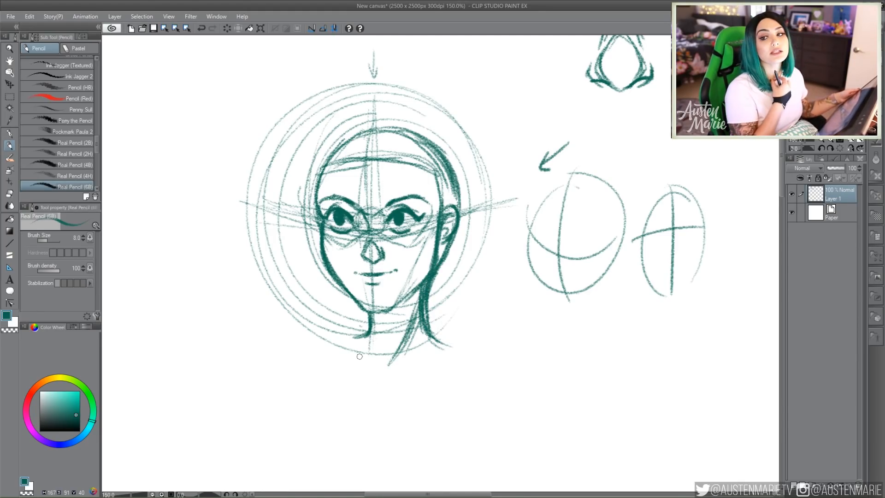
Step: Sketch the neck's centre line, the shoulder slopes on both sides, and the collarbones meeting at the throat
{"action": "left_click_drag", "start_coordinate": [367, 341], "coordinate": [371, 379]}
{"action": "mouse_move", "coordinate": [332, 357]}
{"action": "left_mouse_down"}
{"action": "mouse_move", "coordinate": [381, 382]}
{"action": "mouse_move", "coordinate": [461, 369]}
{"action": "left_mouse_up"}
{"action": "left_click_drag", "start_coordinate": [355, 339], "coordinate": [307, 352]}
{"action": "left_click_drag", "start_coordinate": [433, 337], "coordinate": [516, 357]}
{"action": "left_click_drag", "start_coordinate": [318, 353], "coordinate": [507, 359]}
{"action": "mouse_move", "coordinate": [279, 357]}
{"action": "left_mouse_down"}
{"action": "mouse_move", "coordinate": [307, 347]}
{"action": "mouse_move", "coordinate": [370, 398]}
{"action": "left_mouse_up"}
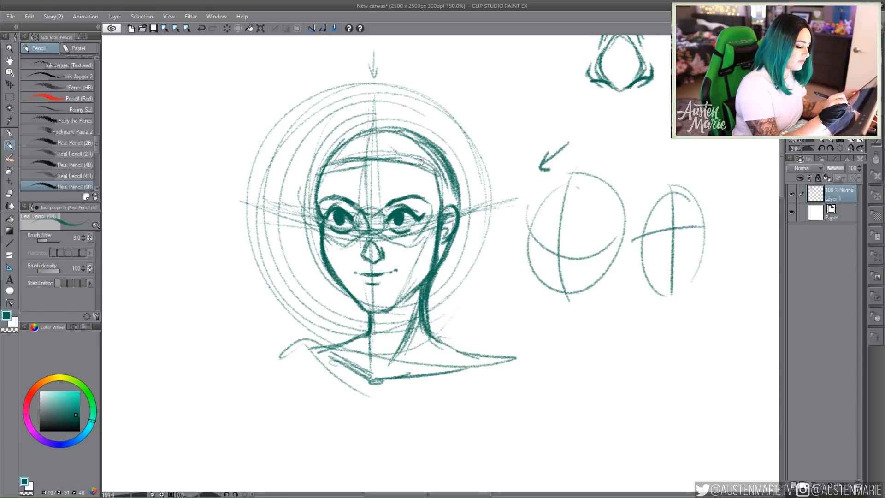
Step: Draw fringe strands sweeping from the hairline's parting down across the left forehead and temple
{"action": "mouse_move", "coordinate": [418, 162]}
{"action": "left_mouse_down"}
{"action": "mouse_move", "coordinate": [402, 143]}
{"action": "mouse_move", "coordinate": [353, 200]}
{"action": "mouse_move", "coordinate": [314, 222]}
{"action": "mouse_move", "coordinate": [308, 252]}
{"action": "left_mouse_up"}
{"action": "left_click_drag", "start_coordinate": [351, 163], "coordinate": [312, 211]}
{"action": "mouse_move", "coordinate": [372, 154]}
{"action": "left_mouse_down"}
{"action": "mouse_move", "coordinate": [310, 227]}
{"action": "mouse_move", "coordinate": [310, 244]}
{"action": "left_mouse_up"}
Step: Sketch example hair locks with curved, pointed strands in the blank area up and to the left of the head
{"action": "mouse_move", "coordinate": [174, 51]}
{"action": "left_mouse_down"}
{"action": "mouse_move", "coordinate": [159, 61]}
{"action": "mouse_move", "coordinate": [140, 190]}
{"action": "left_mouse_up"}
{"action": "mouse_move", "coordinate": [140, 180]}
{"action": "left_mouse_down"}
{"action": "mouse_move", "coordinate": [182, 99]}
{"action": "mouse_move", "coordinate": [172, 54]}
{"action": "left_mouse_up"}
{"action": "mouse_move", "coordinate": [210, 64]}
{"action": "left_mouse_down"}
{"action": "mouse_move", "coordinate": [188, 78]}
{"action": "mouse_move", "coordinate": [168, 170]}
{"action": "left_mouse_up"}
{"action": "mouse_move", "coordinate": [170, 159]}
{"action": "left_mouse_down"}
{"action": "mouse_move", "coordinate": [213, 72]}
{"action": "mouse_move", "coordinate": [183, 122]}
{"action": "left_mouse_up"}
{"action": "left_click_drag", "start_coordinate": [232, 65], "coordinate": [218, 91]}
Step: Add more fringe strands and extend the left side hair past the jaw, curving its tips in toward the neck
{"action": "mouse_move", "coordinate": [408, 155]}
{"action": "left_mouse_down"}
{"action": "mouse_move", "coordinate": [350, 137]}
{"action": "mouse_move", "coordinate": [286, 223]}
{"action": "left_mouse_up"}
{"action": "left_click_drag", "start_coordinate": [328, 170], "coordinate": [304, 270]}
{"action": "mouse_move", "coordinate": [320, 197]}
{"action": "left_mouse_down"}
{"action": "mouse_move", "coordinate": [303, 268]}
{"action": "mouse_move", "coordinate": [318, 230]}
{"action": "left_mouse_up"}
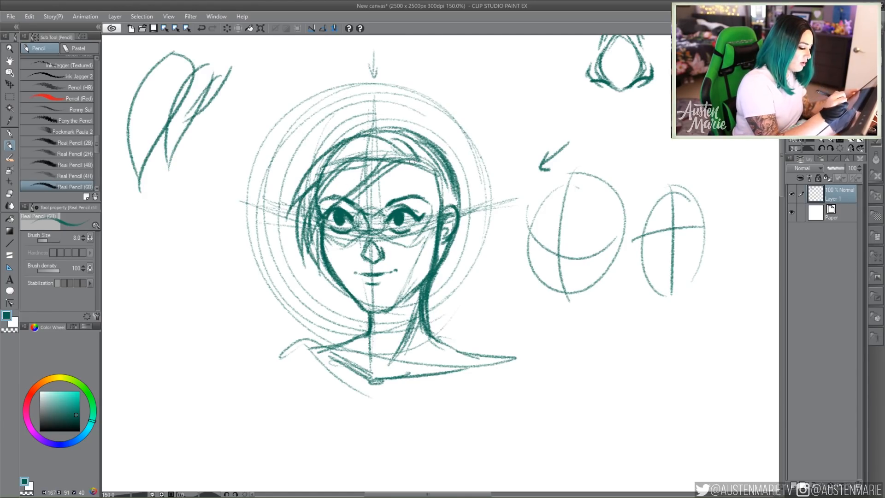
{"action": "mouse_move", "coordinate": [416, 151]}
{"action": "left_mouse_down"}
{"action": "mouse_move", "coordinate": [405, 133]}
{"action": "mouse_move", "coordinate": [298, 116]}
{"action": "mouse_move", "coordinate": [291, 194]}
{"action": "mouse_move", "coordinate": [306, 287]}
{"action": "mouse_move", "coordinate": [325, 318]}
{"action": "left_mouse_up"}
{"action": "left_click_drag", "start_coordinate": [316, 273], "coordinate": [327, 319]}
{"action": "left_click_drag", "start_coordinate": [319, 290], "coordinate": [357, 328]}
{"action": "left_click_drag", "start_coordinate": [340, 301], "coordinate": [364, 328]}
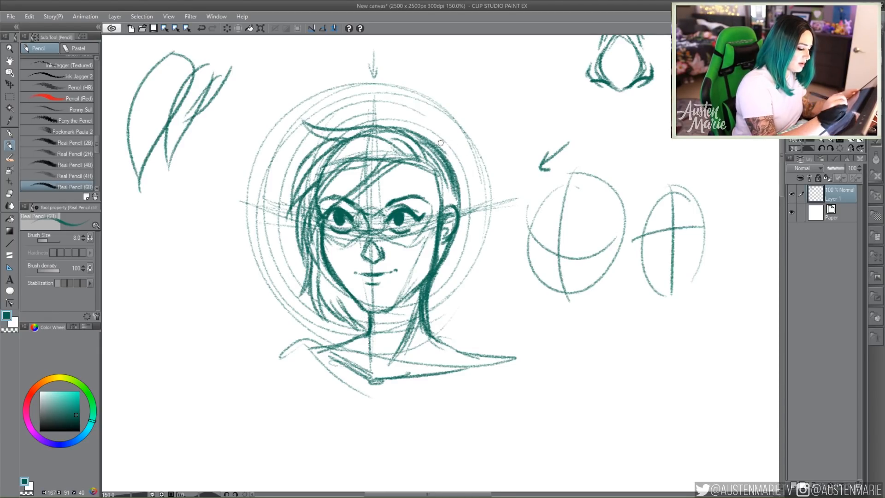
Step: Sweep layered, pointed strands over the crown, and sketch a tapered lock and a curly strand beside the example locks
{"action": "mouse_move", "coordinate": [432, 156]}
{"action": "left_mouse_down"}
{"action": "mouse_move", "coordinate": [382, 119]}
{"action": "mouse_move", "coordinate": [407, 131]}
{"action": "left_mouse_up"}
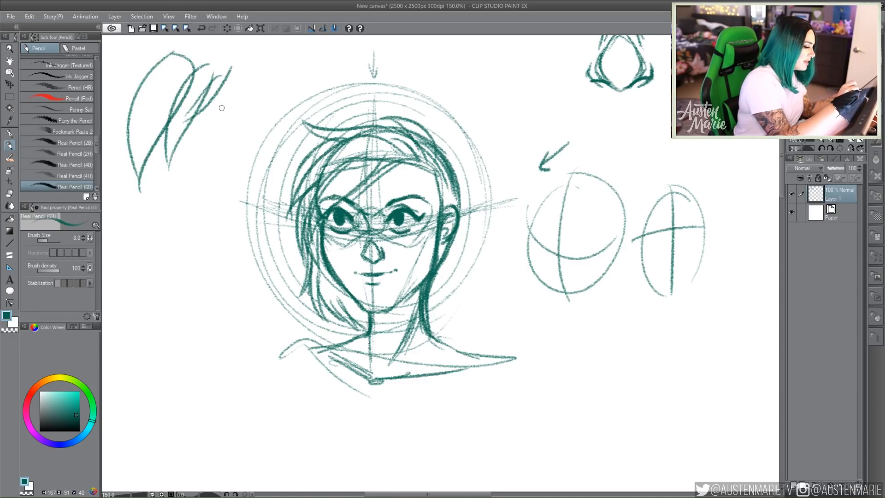
{"action": "mouse_move", "coordinate": [267, 67]}
{"action": "left_mouse_down"}
{"action": "mouse_move", "coordinate": [228, 106]}
{"action": "mouse_move", "coordinate": [231, 94]}
{"action": "mouse_move", "coordinate": [248, 86]}
{"action": "mouse_move", "coordinate": [203, 160]}
{"action": "left_mouse_up"}
{"action": "mouse_move", "coordinate": [230, 115]}
{"action": "left_mouse_down"}
{"action": "mouse_move", "coordinate": [203, 214]}
{"action": "mouse_move", "coordinate": [247, 116]}
{"action": "mouse_move", "coordinate": [218, 178]}
{"action": "mouse_move", "coordinate": [215, 125]}
{"action": "mouse_move", "coordinate": [223, 169]}
{"action": "left_mouse_up"}
{"action": "mouse_move", "coordinate": [445, 152]}
{"action": "left_mouse_down"}
{"action": "mouse_move", "coordinate": [441, 169]}
{"action": "mouse_move", "coordinate": [392, 117]}
{"action": "left_mouse_up"}
{"action": "left_click_drag", "start_coordinate": [397, 94], "coordinate": [318, 122]}
{"action": "left_click_drag", "start_coordinate": [355, 95], "coordinate": [288, 186]}
{"action": "left_click_drag", "start_coordinate": [445, 157], "coordinate": [385, 103]}
{"action": "mouse_move", "coordinate": [428, 134]}
{"action": "left_mouse_down"}
{"action": "mouse_move", "coordinate": [366, 100]}
{"action": "mouse_move", "coordinate": [421, 128]}
{"action": "left_mouse_up"}
{"action": "mouse_move", "coordinate": [451, 170]}
{"action": "left_mouse_down"}
{"action": "mouse_move", "coordinate": [436, 126]}
{"action": "mouse_move", "coordinate": [359, 111]}
{"action": "left_mouse_up"}
{"action": "mouse_move", "coordinate": [364, 118]}
{"action": "left_mouse_down"}
{"action": "mouse_move", "coordinate": [341, 96]}
{"action": "mouse_move", "coordinate": [351, 100]}
{"action": "left_mouse_up"}
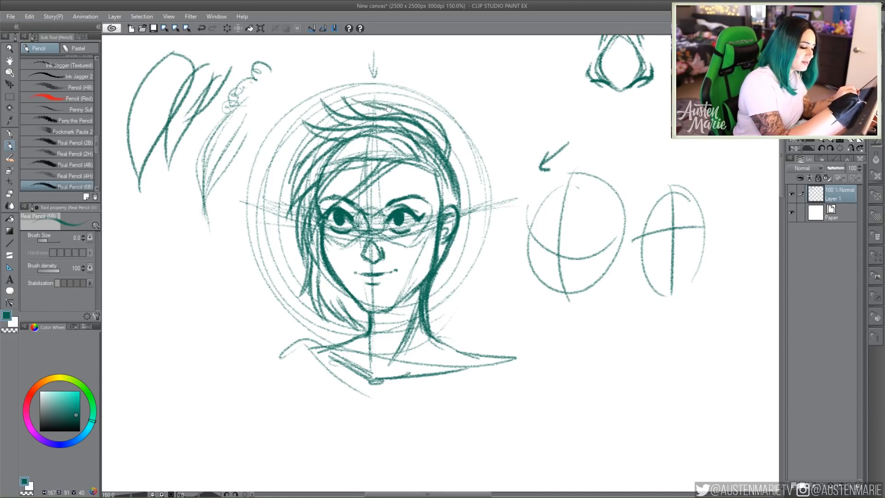
Step: Shade the short-cropped hair above and behind the right ear, with a small hatching sample above the head
{"action": "left_click_drag", "start_coordinate": [448, 143], "coordinate": [460, 159]}
{"action": "mouse_move", "coordinate": [438, 119]}
{"action": "left_mouse_down"}
{"action": "mouse_move", "coordinate": [465, 175]}
{"action": "mouse_move", "coordinate": [456, 161]}
{"action": "mouse_move", "coordinate": [432, 181]}
{"action": "mouse_move", "coordinate": [436, 203]}
{"action": "left_mouse_up"}
{"action": "mouse_move", "coordinate": [433, 173]}
{"action": "left_mouse_down"}
{"action": "mouse_move", "coordinate": [440, 189]}
{"action": "mouse_move", "coordinate": [448, 183]}
{"action": "left_mouse_up"}
{"action": "mouse_move", "coordinate": [475, 77]}
{"action": "left_mouse_down"}
{"action": "mouse_move", "coordinate": [495, 63]}
{"action": "mouse_move", "coordinate": [493, 73]}
{"action": "left_mouse_up"}
{"action": "mouse_move", "coordinate": [442, 185]}
{"action": "left_mouse_down"}
{"action": "mouse_move", "coordinate": [454, 190]}
{"action": "mouse_move", "coordinate": [460, 215]}
{"action": "mouse_move", "coordinate": [436, 263]}
{"action": "left_mouse_up"}
{"action": "left_click_drag", "start_coordinate": [449, 240], "coordinate": [440, 273]}
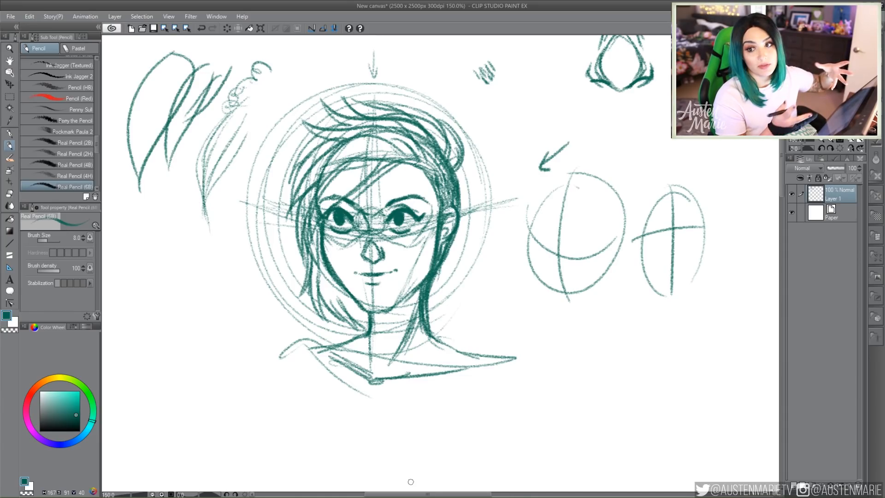
Step: Block in a second, boxy head in the blank area beside the ovals, with tall sides, curved ends and a vertical centre guide
{"action": "mouse_move", "coordinate": [440, 262]}
{"action": "left_mouse_down"}
{"action": "mouse_move", "coordinate": [266, 286]}
{"action": "mouse_move", "coordinate": [314, 297]}
{"action": "left_mouse_up"}
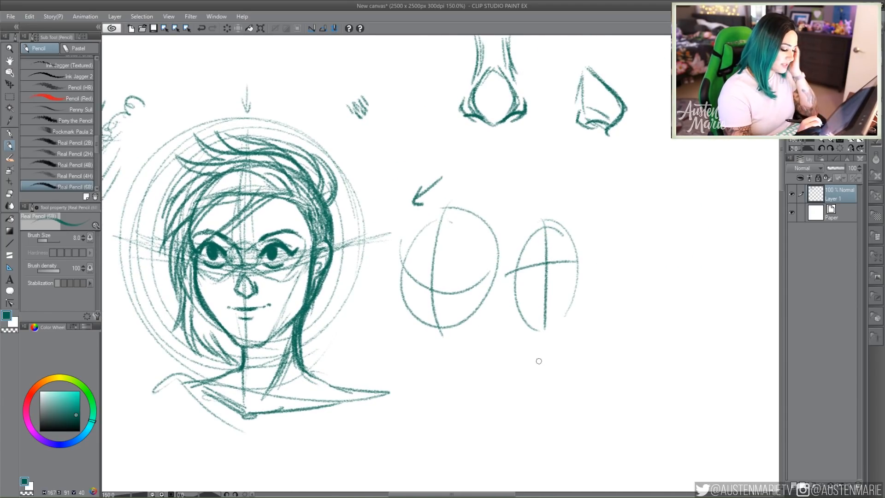
{"action": "mouse_move", "coordinate": [686, 218]}
{"action": "left_mouse_down"}
{"action": "mouse_move", "coordinate": [501, 195]}
{"action": "mouse_move", "coordinate": [490, 206]}
{"action": "left_mouse_up"}
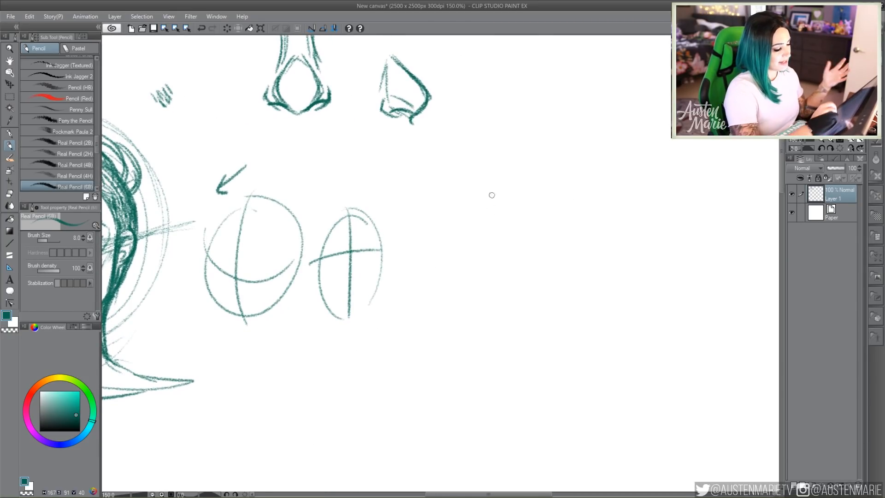
{"action": "left_click_drag", "start_coordinate": [477, 141], "coordinate": [478, 288]}
{"action": "left_click_drag", "start_coordinate": [453, 155], "coordinate": [563, 130]}
{"action": "left_click_drag", "start_coordinate": [590, 137], "coordinate": [582, 323]}
{"action": "mouse_move", "coordinate": [471, 159]}
{"action": "left_mouse_down"}
{"action": "mouse_move", "coordinate": [473, 247]}
{"action": "mouse_move", "coordinate": [567, 328]}
{"action": "left_mouse_up"}
{"action": "mouse_move", "coordinate": [537, 133]}
{"action": "left_mouse_down"}
{"action": "mouse_move", "coordinate": [533, 332]}
{"action": "mouse_move", "coordinate": [530, 302]}
{"action": "left_mouse_up"}
Step: Add curved horizontal brow and eye guidelines across the boxy head and reinforce its vertical centre line
{"action": "left_click_drag", "start_coordinate": [445, 220], "coordinate": [603, 203]}
{"action": "left_click_drag", "start_coordinate": [466, 197], "coordinate": [608, 188]}
{"action": "left_click_drag", "start_coordinate": [456, 231], "coordinate": [602, 223]}
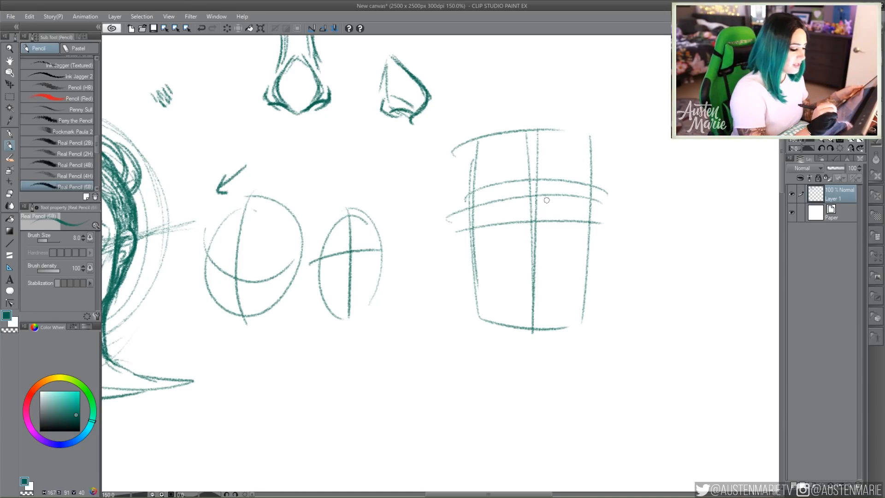
{"action": "left_click_drag", "start_coordinate": [440, 209], "coordinate": [587, 196]}
{"action": "left_click_drag", "start_coordinate": [450, 227], "coordinate": [604, 220]}
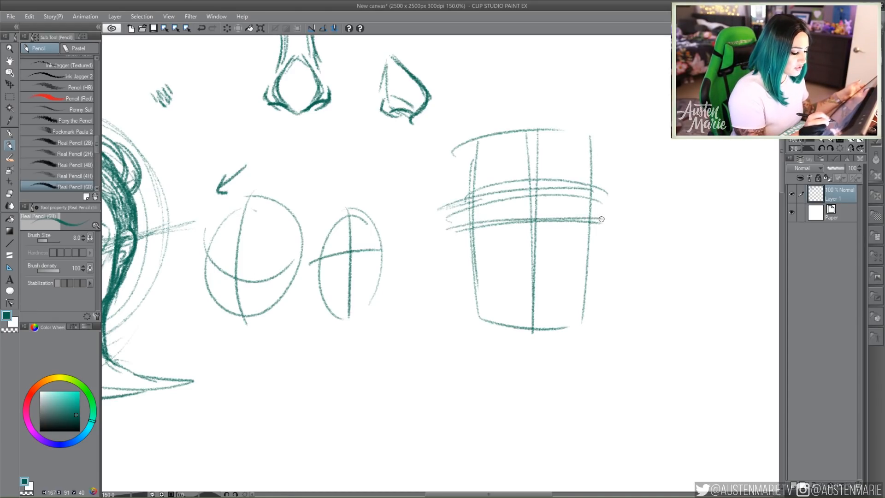
{"action": "left_click_drag", "start_coordinate": [528, 143], "coordinate": [530, 298]}
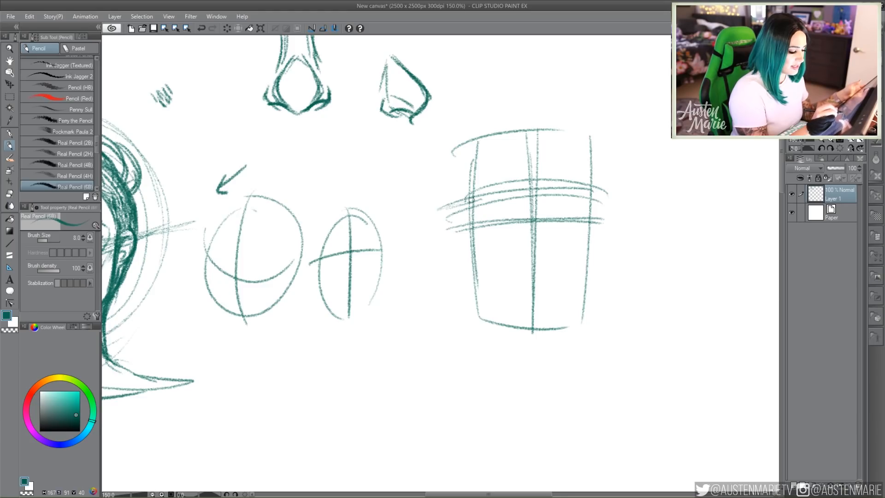
Step: Draw the boxy head's eye sockets, nose, slanted mouth line, thick eyebrows and eyes on the guidelines
{"action": "mouse_move", "coordinate": [480, 201]}
{"action": "left_mouse_down"}
{"action": "mouse_move", "coordinate": [537, 217]}
{"action": "mouse_move", "coordinate": [588, 197]}
{"action": "left_mouse_up"}
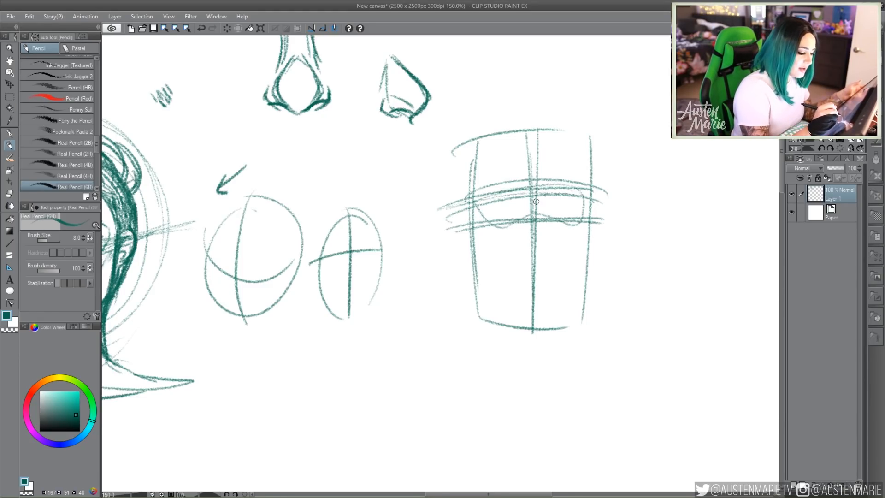
{"action": "mouse_move", "coordinate": [536, 205]}
{"action": "left_mouse_down"}
{"action": "mouse_move", "coordinate": [540, 250]}
{"action": "mouse_move", "coordinate": [553, 261]}
{"action": "left_mouse_up"}
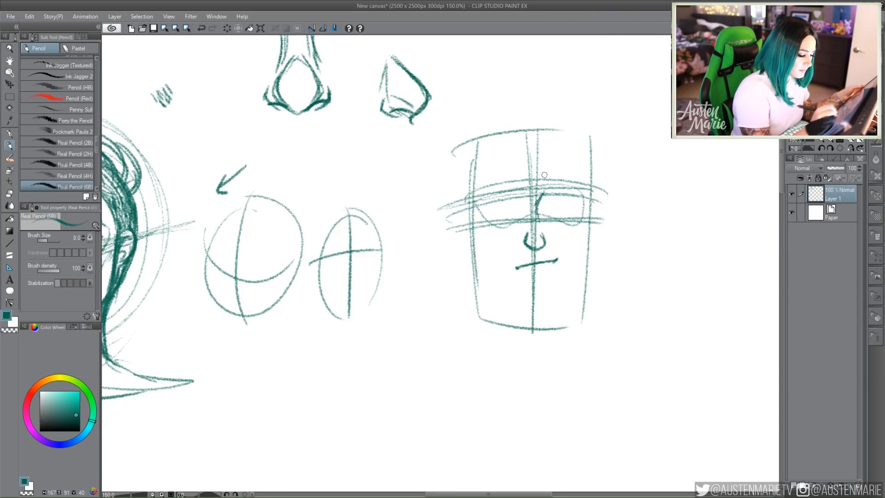
{"action": "mouse_move", "coordinate": [523, 191]}
{"action": "left_mouse_down"}
{"action": "mouse_move", "coordinate": [488, 195]}
{"action": "mouse_move", "coordinate": [571, 188]}
{"action": "mouse_move", "coordinate": [554, 187]}
{"action": "left_mouse_up"}
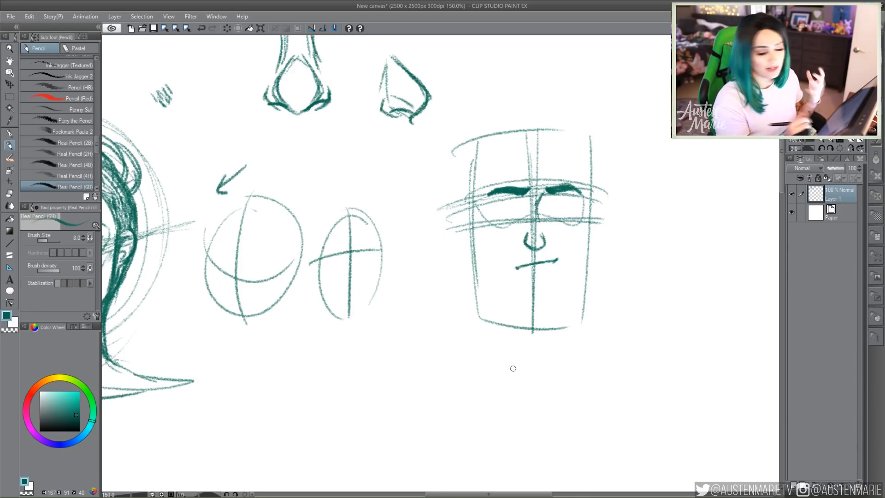
{"action": "mouse_move", "coordinate": [517, 204]}
{"action": "left_mouse_down"}
{"action": "mouse_move", "coordinate": [501, 202]}
{"action": "mouse_move", "coordinate": [511, 197]}
{"action": "mouse_move", "coordinate": [497, 209]}
{"action": "mouse_move", "coordinate": [564, 196]}
{"action": "mouse_move", "coordinate": [568, 204]}
{"action": "mouse_move", "coordinate": [559, 201]}
{"action": "left_mouse_up"}
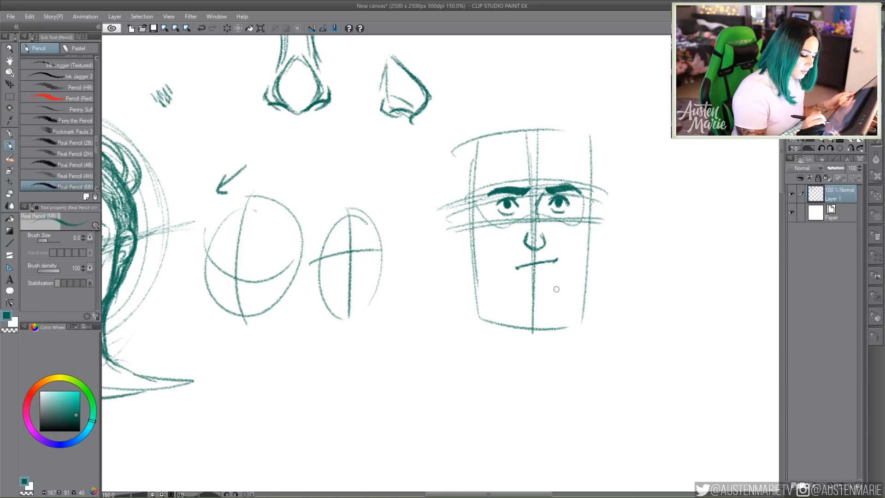
Step: Sketch an angular hairline inside the boxy head and draw the sides of the face down from the temples
{"action": "mouse_move", "coordinate": [492, 148]}
{"action": "left_mouse_down"}
{"action": "mouse_move", "coordinate": [571, 152]}
{"action": "mouse_move", "coordinate": [582, 189]}
{"action": "left_mouse_up"}
{"action": "mouse_move", "coordinate": [482, 190]}
{"action": "left_mouse_down"}
{"action": "mouse_move", "coordinate": [482, 158]}
{"action": "mouse_move", "coordinate": [483, 233]}
{"action": "left_mouse_up"}
{"action": "left_click_drag", "start_coordinate": [479, 184], "coordinate": [482, 219]}
{"action": "left_click_drag", "start_coordinate": [583, 191], "coordinate": [584, 231]}
{"action": "left_click_drag", "start_coordinate": [482, 196], "coordinate": [485, 259]}
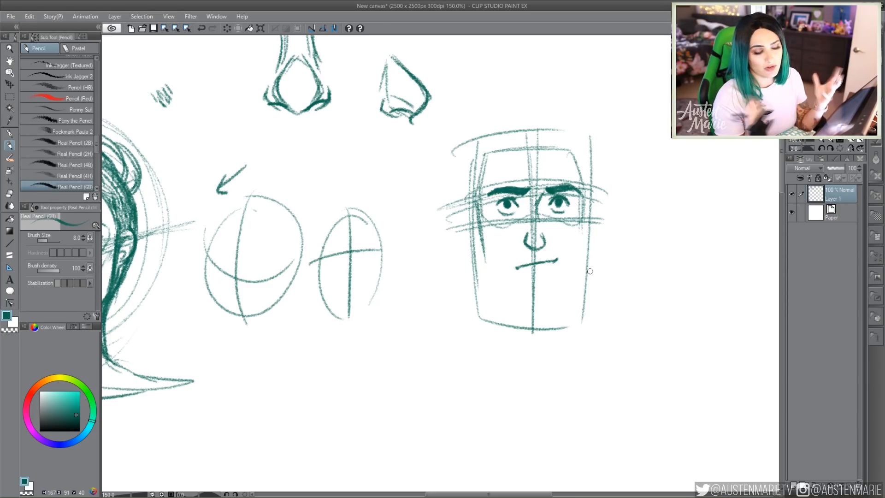
Step: Draw slanted cheek lines running inward on both sides of the face and add a short lower-lip stroke
{"action": "left_click_drag", "start_coordinate": [480, 206], "coordinate": [490, 241]}
{"action": "left_click_drag", "start_coordinate": [580, 196], "coordinate": [570, 254]}
{"action": "left_click_drag", "start_coordinate": [477, 204], "coordinate": [496, 245]}
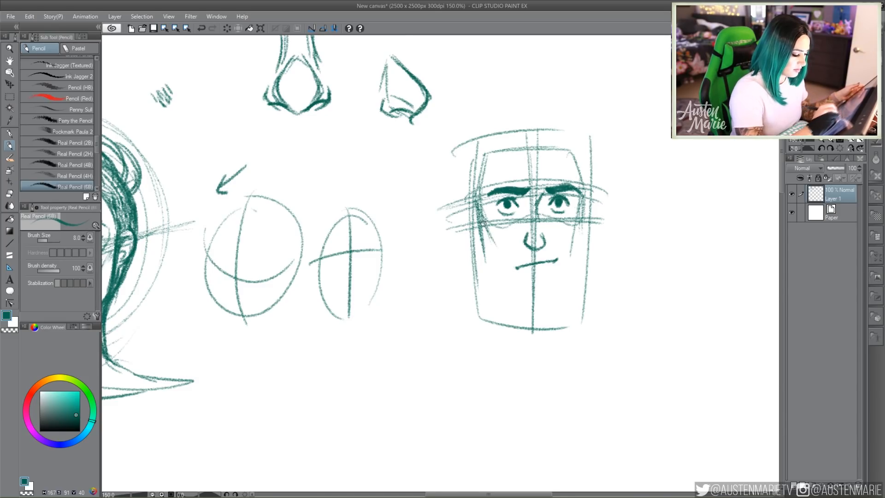
{"action": "left_click_drag", "start_coordinate": [543, 275], "coordinate": [531, 273]}
{"action": "left_click_drag", "start_coordinate": [487, 232], "coordinate": [506, 270]}
{"action": "left_click_drag", "start_coordinate": [575, 228], "coordinate": [563, 275]}
{"action": "left_click_drag", "start_coordinate": [578, 215], "coordinate": [564, 268]}
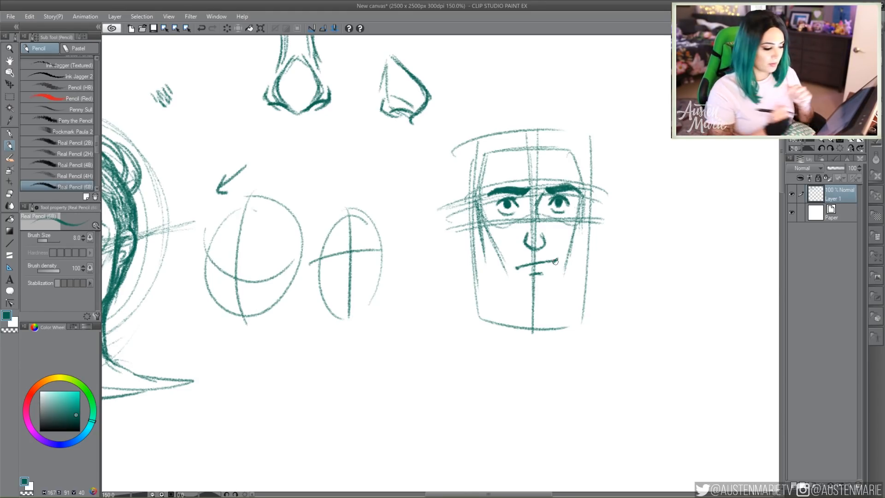
Step: Extend the slanted cheek lines down on both sides and join them in a rounded chin
{"action": "left_click_drag", "start_coordinate": [261, 203], "coordinate": [424, 179]}
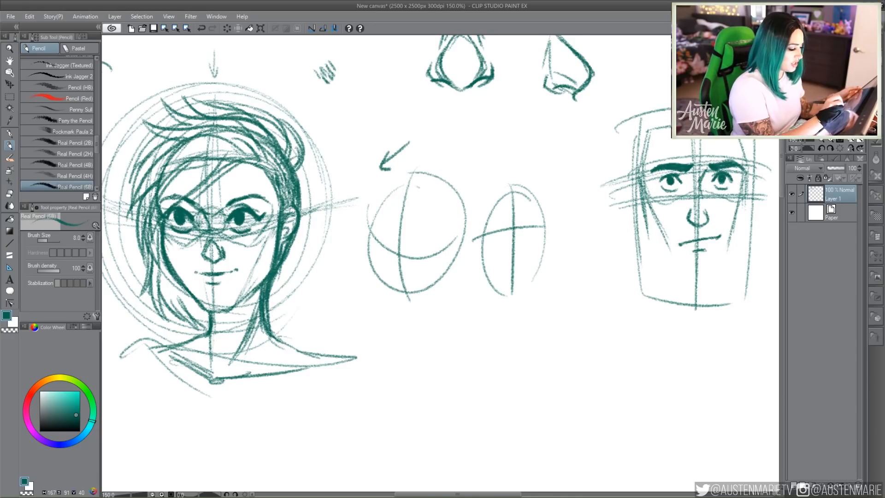
{"action": "left_click_drag", "start_coordinate": [711, 258], "coordinate": [607, 201]}
{"action": "mouse_move", "coordinate": [552, 162]}
{"action": "left_mouse_down"}
{"action": "mouse_move", "coordinate": [585, 219]}
{"action": "mouse_move", "coordinate": [603, 225]}
{"action": "left_mouse_up"}
{"action": "mouse_move", "coordinate": [636, 152]}
{"action": "left_mouse_down"}
{"action": "mouse_move", "coordinate": [611, 221]}
{"action": "mouse_move", "coordinate": [582, 224]}
{"action": "left_mouse_up"}
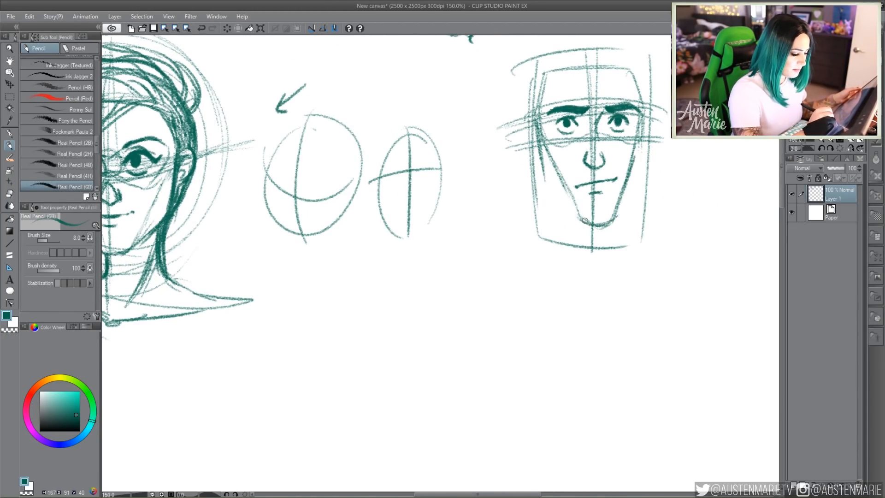
Step: Draw a wider, angular jaw contour outside the cheek lines, running from both temples to the chin
{"action": "mouse_move", "coordinate": [539, 127]}
{"action": "left_mouse_down"}
{"action": "mouse_move", "coordinate": [549, 189]}
{"action": "mouse_move", "coordinate": [587, 223]}
{"action": "left_mouse_up"}
{"action": "mouse_move", "coordinate": [643, 115]}
{"action": "left_mouse_down"}
{"action": "mouse_move", "coordinate": [640, 192]}
{"action": "mouse_move", "coordinate": [617, 216]}
{"action": "left_mouse_up"}
{"action": "mouse_move", "coordinate": [640, 184]}
{"action": "left_mouse_down"}
{"action": "mouse_move", "coordinate": [611, 224]}
{"action": "mouse_move", "coordinate": [515, 279]}
{"action": "left_mouse_up"}
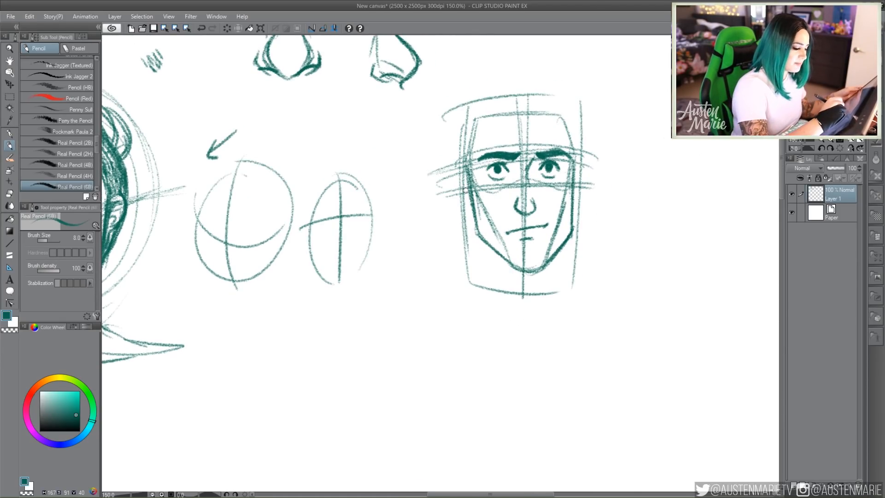
{"action": "mouse_move", "coordinate": [491, 247]}
{"action": "left_mouse_down"}
{"action": "mouse_move", "coordinate": [484, 216]}
{"action": "mouse_move", "coordinate": [502, 253]}
{"action": "mouse_move", "coordinate": [481, 203]}
{"action": "left_mouse_up"}
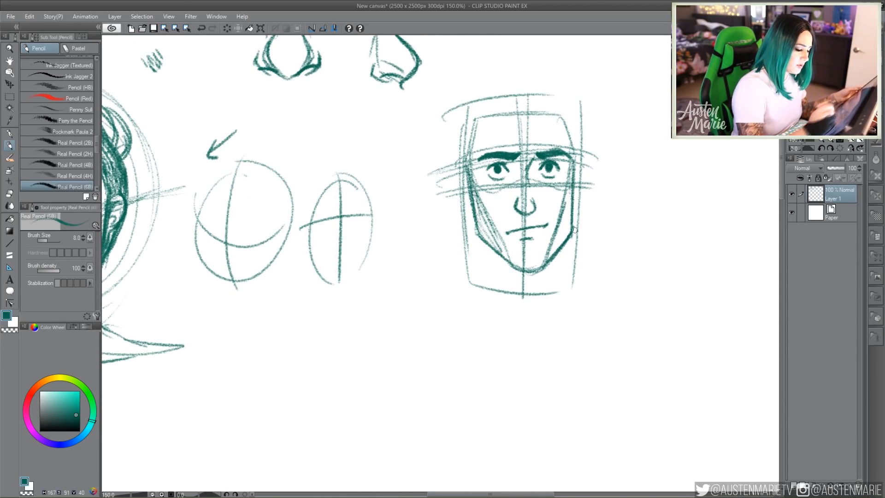
Step: Sketch short slanted sample lines away from the head, darken the nose, and draw a small arrow beside the right jaw
{"action": "left_click_drag", "start_coordinate": [627, 119], "coordinate": [655, 82]}
{"action": "left_click_drag", "start_coordinate": [629, 124], "coordinate": [671, 92]}
{"action": "left_click_drag", "start_coordinate": [627, 73], "coordinate": [663, 52]}
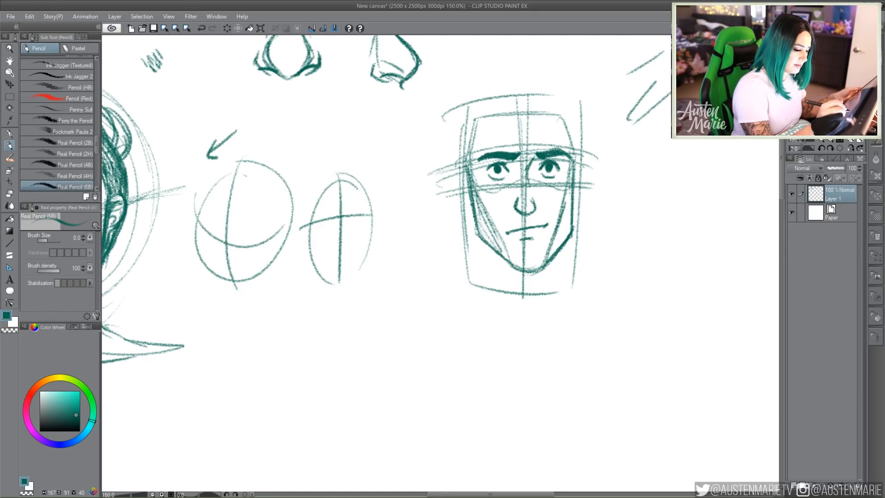
{"action": "mouse_move", "coordinate": [518, 216]}
{"action": "left_mouse_down"}
{"action": "mouse_move", "coordinate": [520, 209]}
{"action": "mouse_move", "coordinate": [537, 218]}
{"action": "left_mouse_up"}
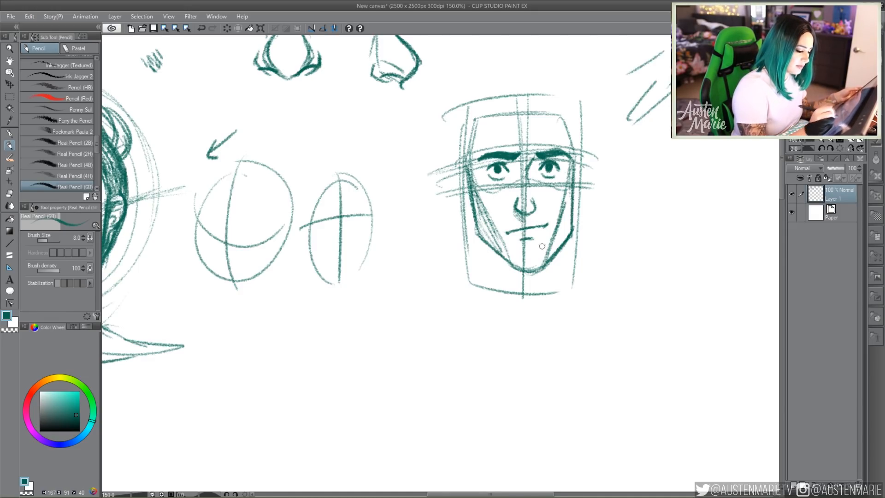
{"action": "mouse_move", "coordinate": [602, 181]}
{"action": "left_mouse_down"}
{"action": "mouse_move", "coordinate": [556, 226]}
{"action": "mouse_move", "coordinate": [548, 252]}
{"action": "left_mouse_up"}
Step: Erase the right side of the jaw contour using transparent colour and redraw it in the pencil colour
{"action": "key", "text": "c"}
{"action": "mouse_move", "coordinate": [562, 199]}
{"action": "left_mouse_down"}
{"action": "mouse_move", "coordinate": [545, 259]}
{"action": "mouse_move", "coordinate": [561, 207]}
{"action": "left_mouse_up"}
{"action": "left_click_drag", "start_coordinate": [569, 168], "coordinate": [571, 237]}
{"action": "left_click_drag", "start_coordinate": [575, 178], "coordinate": [571, 230]}
{"action": "key", "text": "c"}
{"action": "mouse_move", "coordinate": [571, 162]}
{"action": "left_mouse_down"}
{"action": "mouse_move", "coordinate": [576, 203]}
{"action": "mouse_move", "coordinate": [565, 236]}
{"action": "left_mouse_up"}
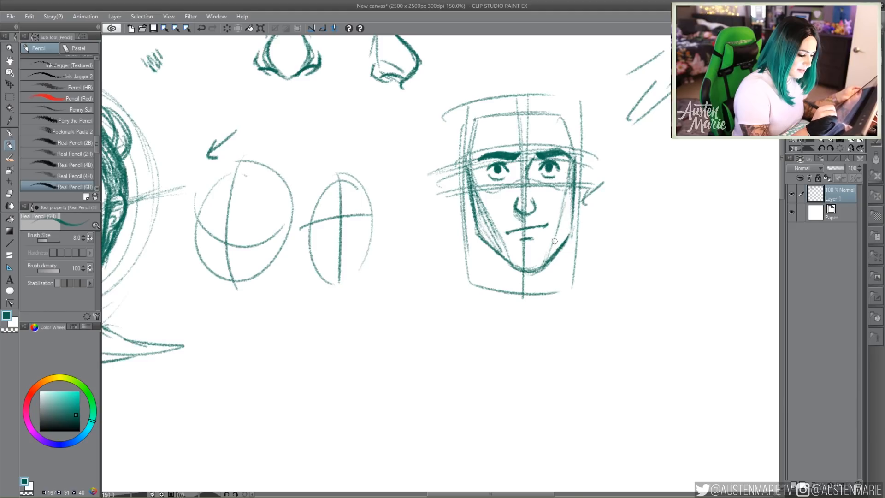
Step: Draw ears on both sides of the boxy head and thicken the jaw contour from the ears to the chin
{"action": "mouse_move", "coordinate": [461, 161]}
{"action": "left_mouse_down"}
{"action": "mouse_move", "coordinate": [448, 177]}
{"action": "mouse_move", "coordinate": [468, 207]}
{"action": "left_mouse_up"}
{"action": "mouse_move", "coordinate": [578, 161]}
{"action": "left_mouse_down"}
{"action": "mouse_move", "coordinate": [592, 179]}
{"action": "mouse_move", "coordinate": [586, 209]}
{"action": "left_mouse_up"}
{"action": "mouse_move", "coordinate": [449, 183]}
{"action": "left_mouse_down"}
{"action": "mouse_move", "coordinate": [466, 201]}
{"action": "mouse_move", "coordinate": [465, 179]}
{"action": "left_mouse_up"}
{"action": "left_click_drag", "start_coordinate": [578, 160], "coordinate": [592, 179]}
{"action": "mouse_move", "coordinate": [463, 159]}
{"action": "left_mouse_down"}
{"action": "mouse_move", "coordinate": [475, 233]}
{"action": "mouse_move", "coordinate": [523, 272]}
{"action": "left_mouse_up"}
{"action": "mouse_move", "coordinate": [580, 155]}
{"action": "left_mouse_down"}
{"action": "mouse_move", "coordinate": [571, 237]}
{"action": "mouse_move", "coordinate": [534, 276]}
{"action": "mouse_move", "coordinate": [513, 273]}
{"action": "left_mouse_up"}
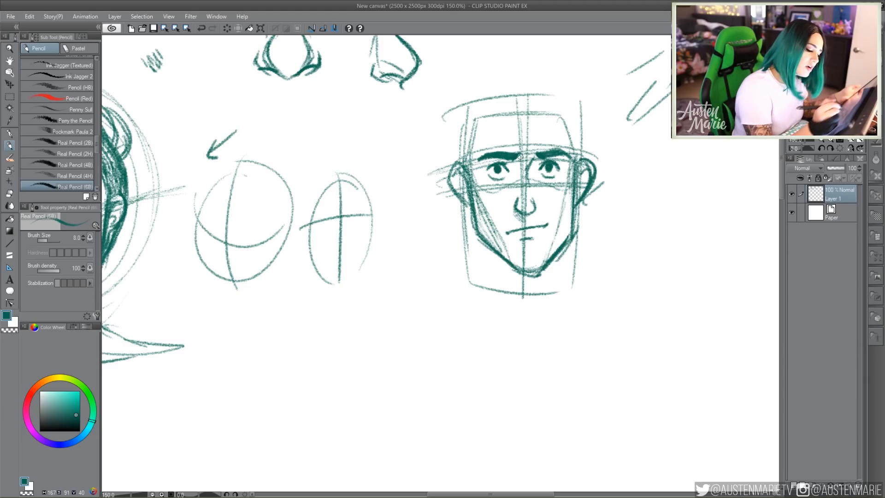
Step: Hatch short sideburn strokes at both temples of the boxy male head
{"action": "left_click_drag", "start_coordinate": [472, 124], "coordinate": [465, 152]}
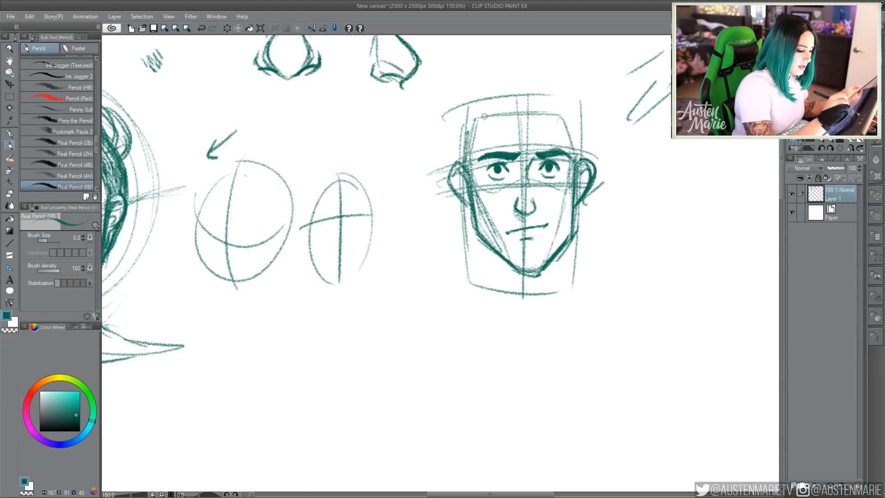
{"action": "left_click_drag", "start_coordinate": [594, 116], "coordinate": [570, 140]}
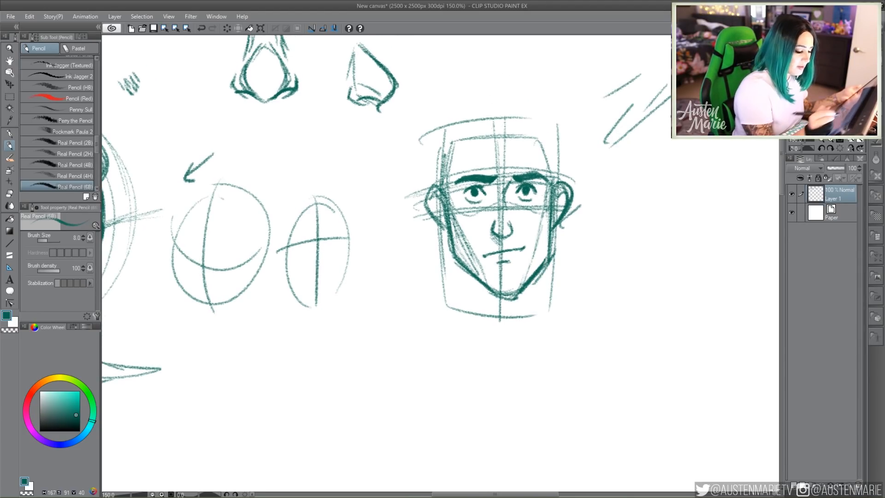
{"action": "left_click_drag", "start_coordinate": [554, 175], "coordinate": [549, 213]}
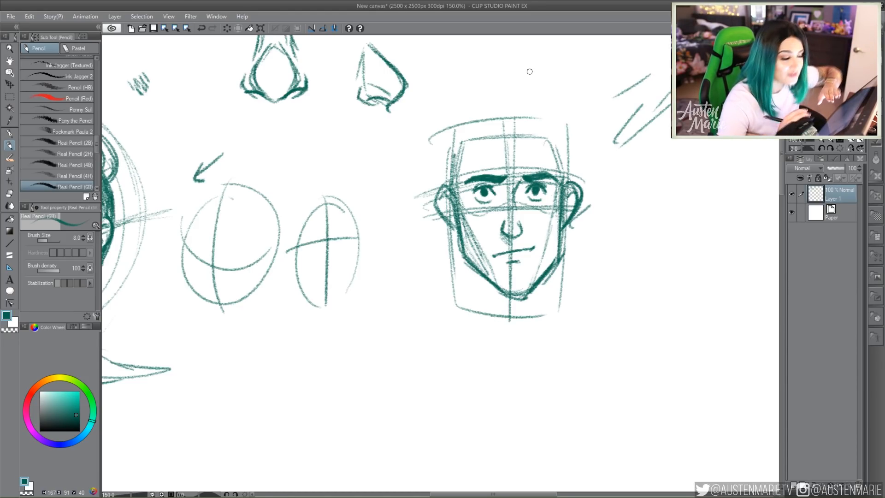
Step: Draw short, spiky swept-up hair on the male head, with a hairline across the forehead and darker sides
{"action": "mouse_move", "coordinate": [479, 129]}
{"action": "left_mouse_down"}
{"action": "mouse_move", "coordinate": [500, 106]}
{"action": "mouse_move", "coordinate": [560, 96]}
{"action": "left_mouse_up"}
{"action": "mouse_move", "coordinate": [521, 110]}
{"action": "left_mouse_down"}
{"action": "mouse_move", "coordinate": [572, 124]}
{"action": "mouse_move", "coordinate": [574, 148]}
{"action": "mouse_move", "coordinate": [553, 138]}
{"action": "mouse_move", "coordinate": [567, 177]}
{"action": "left_mouse_up"}
{"action": "mouse_move", "coordinate": [482, 137]}
{"action": "left_mouse_down"}
{"action": "mouse_move", "coordinate": [532, 129]}
{"action": "mouse_move", "coordinate": [484, 138]}
{"action": "mouse_move", "coordinate": [492, 93]}
{"action": "mouse_move", "coordinate": [454, 155]}
{"action": "mouse_move", "coordinate": [481, 90]}
{"action": "mouse_move", "coordinate": [462, 120]}
{"action": "mouse_move", "coordinate": [557, 89]}
{"action": "mouse_move", "coordinate": [452, 153]}
{"action": "mouse_move", "coordinate": [446, 198]}
{"action": "mouse_move", "coordinate": [456, 142]}
{"action": "mouse_move", "coordinate": [448, 150]}
{"action": "mouse_move", "coordinate": [451, 192]}
{"action": "left_mouse_up"}
{"action": "left_click_drag", "start_coordinate": [450, 155], "coordinate": [448, 182]}
{"action": "left_click_drag", "start_coordinate": [559, 145], "coordinate": [564, 181]}
{"action": "left_click_drag", "start_coordinate": [518, 112], "coordinate": [484, 134]}
{"action": "left_click_drag", "start_coordinate": [542, 111], "coordinate": [494, 127]}
{"action": "mouse_move", "coordinate": [530, 152]}
{"action": "left_mouse_down"}
{"action": "mouse_move", "coordinate": [507, 123]}
{"action": "mouse_move", "coordinate": [547, 152]}
{"action": "left_mouse_up"}
Step: Sketch a sample cluster of pointed, curving hair locks to the right of the male head
{"action": "mouse_move", "coordinate": [623, 155]}
{"action": "left_mouse_down"}
{"action": "mouse_move", "coordinate": [671, 133]}
{"action": "mouse_move", "coordinate": [626, 161]}
{"action": "mouse_move", "coordinate": [693, 157]}
{"action": "mouse_move", "coordinate": [700, 144]}
{"action": "left_mouse_up"}
{"action": "left_click_drag", "start_coordinate": [659, 167], "coordinate": [721, 200]}
{"action": "left_click_drag", "start_coordinate": [673, 184], "coordinate": [721, 203]}
{"action": "left_click_drag", "start_coordinate": [638, 173], "coordinate": [680, 188]}
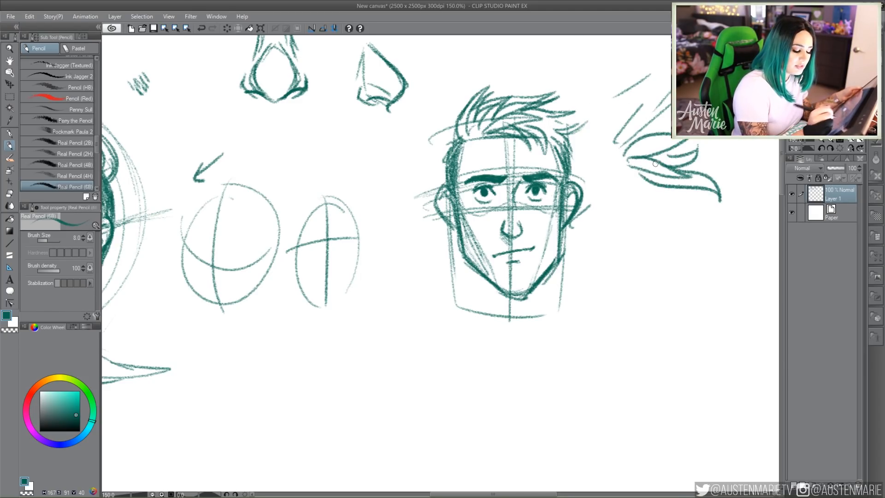
Step: Add extra spikes and hairline strokes to the male hair, and define the nose bridge with short lines
{"action": "left_click_drag", "start_coordinate": [460, 119], "coordinate": [477, 89]}
{"action": "mouse_move", "coordinate": [457, 141]}
{"action": "left_mouse_down"}
{"action": "mouse_move", "coordinate": [454, 108]}
{"action": "mouse_move", "coordinate": [473, 90]}
{"action": "mouse_move", "coordinate": [532, 85]}
{"action": "mouse_move", "coordinate": [555, 145]}
{"action": "left_mouse_up"}
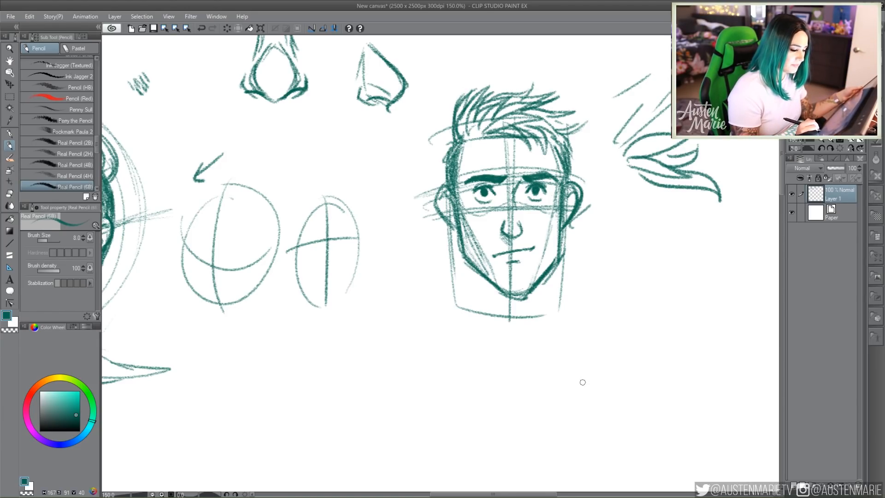
{"action": "mouse_move", "coordinate": [509, 211]}
{"action": "left_mouse_down"}
{"action": "mouse_move", "coordinate": [518, 233]}
{"action": "mouse_move", "coordinate": [502, 235]}
{"action": "mouse_move", "coordinate": [522, 230]}
{"action": "left_mouse_up"}
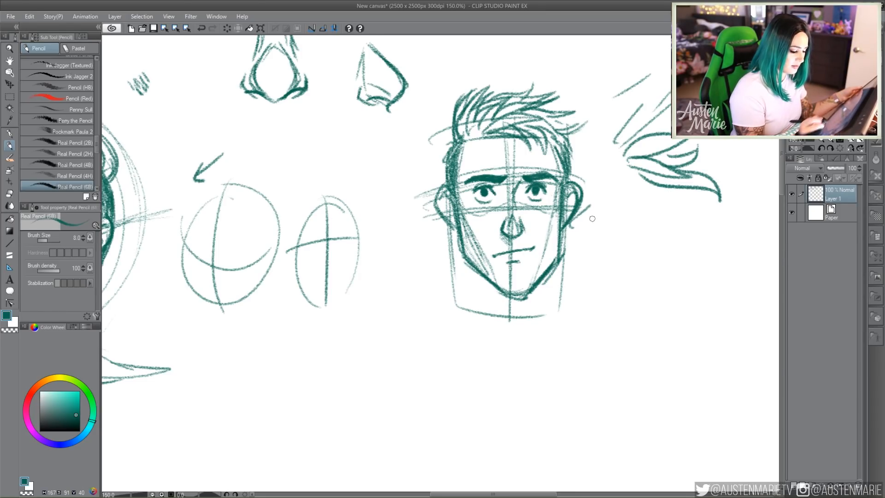
Step: Draw a thick neck below the male jaw with slanted inner neck muscle lines
{"action": "left_click_drag", "start_coordinate": [558, 260], "coordinate": [557, 319]}
{"action": "left_click_drag", "start_coordinate": [472, 267], "coordinate": [470, 301]}
{"action": "mouse_move", "coordinate": [467, 263]}
{"action": "left_mouse_down"}
{"action": "mouse_move", "coordinate": [467, 318]}
{"action": "mouse_move", "coordinate": [447, 330]}
{"action": "left_mouse_up"}
{"action": "left_click_drag", "start_coordinate": [551, 270], "coordinate": [563, 328]}
{"action": "left_click_drag", "start_coordinate": [477, 297], "coordinate": [495, 341]}
{"action": "left_click_drag", "start_coordinate": [545, 297], "coordinate": [538, 351]}
Step: Draw sloping trapezius lines, collarbones and broad rounded shoulders at the base of the male neck
{"action": "left_click_drag", "start_coordinate": [468, 314], "coordinate": [405, 351]}
{"action": "left_click_drag", "start_coordinate": [548, 307], "coordinate": [609, 352]}
{"action": "mouse_move", "coordinate": [459, 323]}
{"action": "left_mouse_down"}
{"action": "mouse_move", "coordinate": [383, 359]}
{"action": "mouse_move", "coordinate": [421, 343]}
{"action": "mouse_move", "coordinate": [457, 370]}
{"action": "left_mouse_up"}
{"action": "mouse_move", "coordinate": [404, 362]}
{"action": "left_mouse_down"}
{"action": "mouse_move", "coordinate": [509, 389]}
{"action": "mouse_move", "coordinate": [573, 370]}
{"action": "left_mouse_up"}
{"action": "left_click_drag", "start_coordinate": [570, 314], "coordinate": [648, 365]}
{"action": "left_click_drag", "start_coordinate": [573, 366], "coordinate": [647, 364]}
{"action": "left_click_drag", "start_coordinate": [409, 351], "coordinate": [317, 390]}
{"action": "mouse_move", "coordinate": [628, 359]}
{"action": "left_mouse_down"}
{"action": "mouse_move", "coordinate": [661, 364]}
{"action": "mouse_move", "coordinate": [687, 390]}
{"action": "left_mouse_up"}
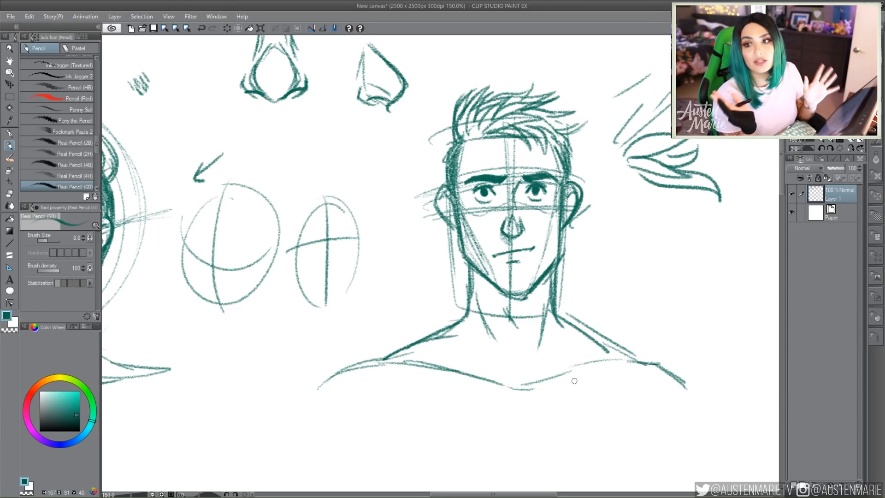
Step: Add a few short strands to the left side of the male head's hair
{"action": "left_click", "coordinate": [820, 139]}
{"action": "left_click_drag", "start_coordinate": [823, 99], "coordinate": [818, 64]}
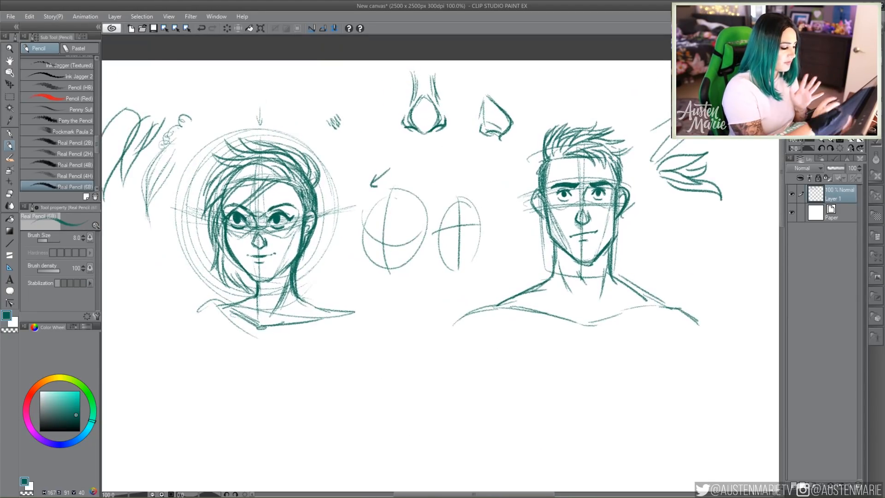
{"action": "mouse_move", "coordinate": [566, 152]}
{"action": "left_mouse_down"}
{"action": "mouse_move", "coordinate": [544, 163]}
{"action": "mouse_move", "coordinate": [539, 138]}
{"action": "mouse_move", "coordinate": [547, 132]}
{"action": "left_mouse_up"}
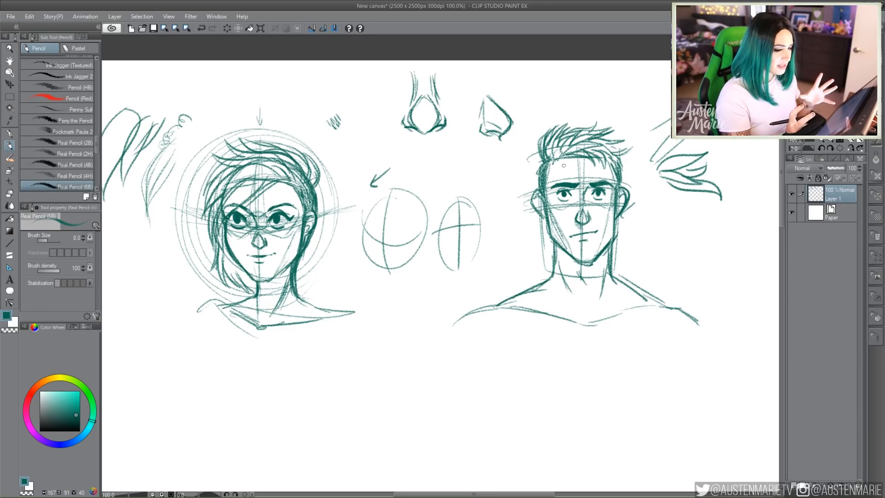
Step: Sketch a new head as loose overlapping ovals in the empty space below and between the two busts
{"action": "left_click_drag", "start_coordinate": [415, 276], "coordinate": [470, 198]}
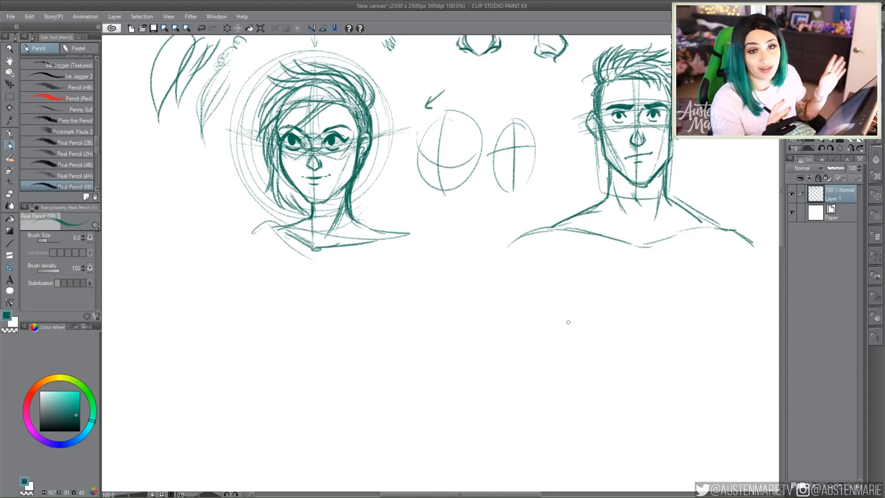
{"action": "mouse_move", "coordinate": [505, 254]}
{"action": "left_mouse_down"}
{"action": "mouse_move", "coordinate": [513, 278]}
{"action": "mouse_move", "coordinate": [458, 309]}
{"action": "left_mouse_up"}
{"action": "mouse_move", "coordinate": [400, 292]}
{"action": "left_mouse_down"}
{"action": "mouse_move", "coordinate": [431, 143]}
{"action": "mouse_move", "coordinate": [447, 221]}
{"action": "left_mouse_up"}
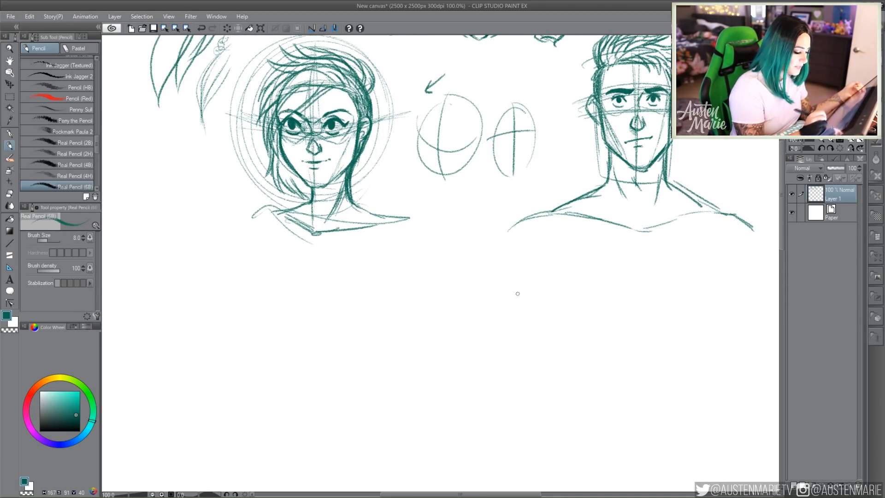
{"action": "mouse_move", "coordinate": [444, 310]}
{"action": "left_mouse_down"}
{"action": "mouse_move", "coordinate": [492, 275]}
{"action": "mouse_move", "coordinate": [463, 336]}
{"action": "mouse_move", "coordinate": [412, 266]}
{"action": "mouse_move", "coordinate": [503, 270]}
{"action": "mouse_move", "coordinate": [460, 362]}
{"action": "mouse_move", "coordinate": [514, 310]}
{"action": "left_mouse_up"}
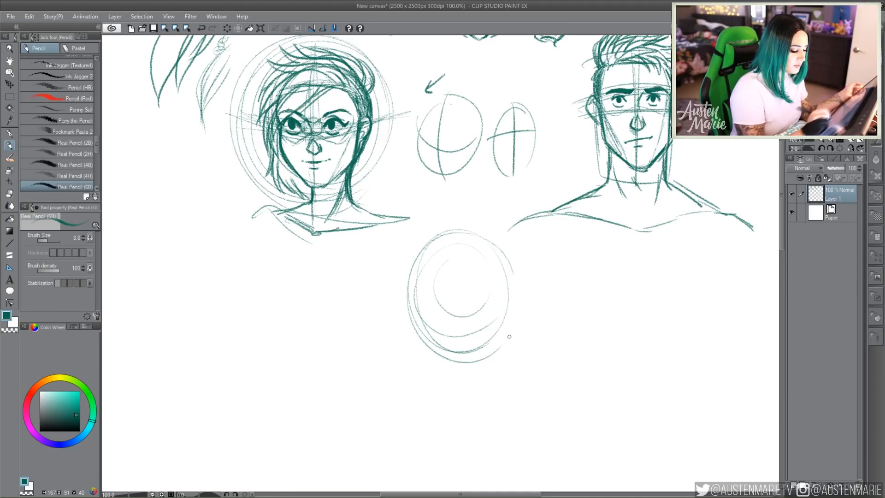
{"action": "mouse_move", "coordinate": [417, 340]}
{"action": "left_mouse_down"}
{"action": "mouse_move", "coordinate": [505, 290]}
{"action": "mouse_move", "coordinate": [498, 340]}
{"action": "mouse_move", "coordinate": [454, 351]}
{"action": "left_mouse_up"}
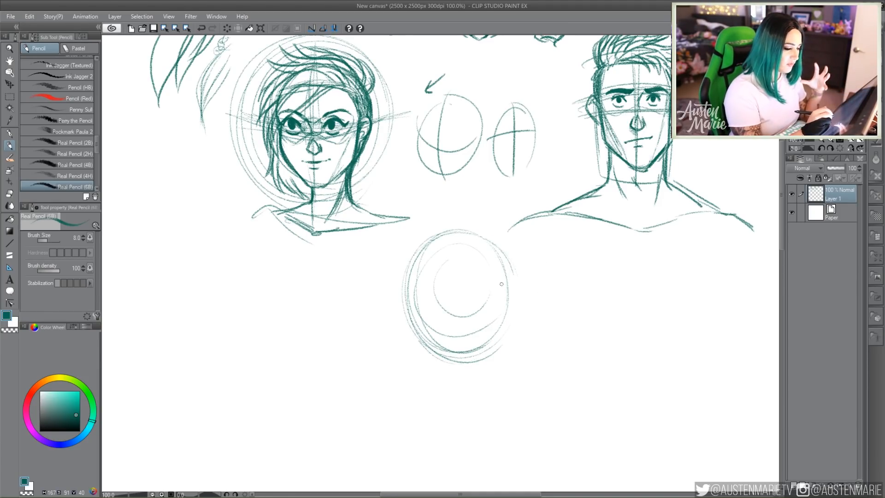
Step: Add a curved vertical centre line and upward-arching eye guidelines to the new oval for a head looking up
{"action": "left_click_drag", "start_coordinate": [427, 248], "coordinate": [492, 293]}
{"action": "mouse_move", "coordinate": [452, 226]}
{"action": "left_mouse_down"}
{"action": "mouse_move", "coordinate": [494, 336]}
{"action": "mouse_move", "coordinate": [490, 362]}
{"action": "left_mouse_up"}
{"action": "mouse_move", "coordinate": [427, 247]}
{"action": "left_mouse_down"}
{"action": "mouse_move", "coordinate": [479, 253]}
{"action": "mouse_move", "coordinate": [493, 352]}
{"action": "mouse_move", "coordinate": [461, 360]}
{"action": "left_mouse_up"}
{"action": "left_click_drag", "start_coordinate": [446, 235], "coordinate": [494, 354]}
{"action": "mouse_move", "coordinate": [478, 253]}
{"action": "left_mouse_down"}
{"action": "mouse_move", "coordinate": [410, 298]}
{"action": "mouse_move", "coordinate": [520, 259]}
{"action": "left_mouse_up"}
{"action": "left_click_drag", "start_coordinate": [413, 316], "coordinate": [521, 268]}
{"action": "left_click_drag", "start_coordinate": [430, 298], "coordinate": [513, 281]}
{"action": "left_click_drag", "start_coordinate": [459, 234], "coordinate": [509, 251]}
{"action": "left_click_drag", "start_coordinate": [400, 290], "coordinate": [400, 307]}
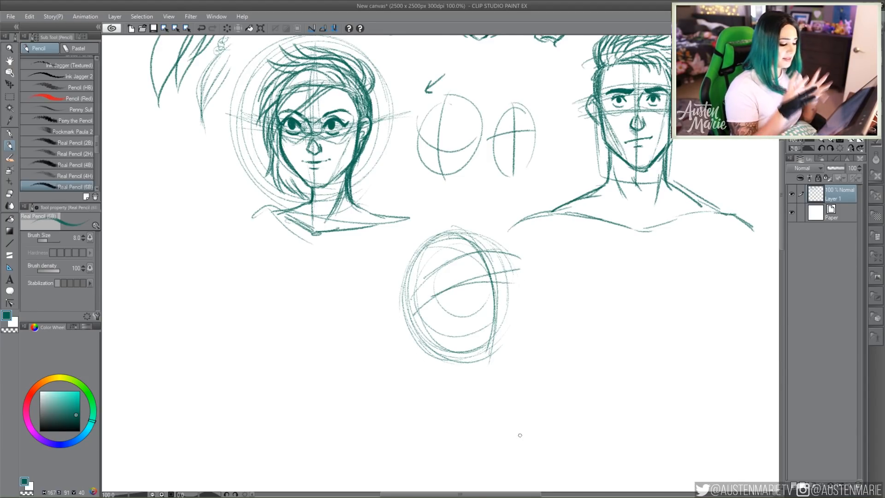
Step: Draw the upward-looking face with worried brows, eyes, nose and mouth, and outline its forehead, ear and jaw
{"action": "mouse_move", "coordinate": [484, 246]}
{"action": "left_mouse_down"}
{"action": "mouse_move", "coordinate": [502, 269]}
{"action": "mouse_move", "coordinate": [493, 281]}
{"action": "mouse_move", "coordinate": [501, 295]}
{"action": "mouse_move", "coordinate": [485, 299]}
{"action": "left_mouse_up"}
{"action": "mouse_move", "coordinate": [474, 246]}
{"action": "left_mouse_down"}
{"action": "mouse_move", "coordinate": [447, 265]}
{"action": "mouse_move", "coordinate": [497, 248]}
{"action": "mouse_move", "coordinate": [458, 269]}
{"action": "mouse_move", "coordinate": [475, 271]}
{"action": "mouse_move", "coordinate": [470, 263]}
{"action": "mouse_move", "coordinate": [497, 251]}
{"action": "mouse_move", "coordinate": [514, 263]}
{"action": "mouse_move", "coordinate": [506, 309]}
{"action": "left_mouse_up"}
{"action": "mouse_move", "coordinate": [436, 284]}
{"action": "left_mouse_down"}
{"action": "mouse_move", "coordinate": [445, 312]}
{"action": "mouse_move", "coordinate": [488, 323]}
{"action": "mouse_move", "coordinate": [518, 290]}
{"action": "mouse_move", "coordinate": [520, 307]}
{"action": "left_mouse_up"}
{"action": "mouse_move", "coordinate": [496, 244]}
{"action": "left_mouse_down"}
{"action": "mouse_move", "coordinate": [471, 234]}
{"action": "mouse_move", "coordinate": [500, 252]}
{"action": "left_mouse_up"}
{"action": "left_click_drag", "start_coordinate": [470, 223], "coordinate": [427, 268]}
{"action": "mouse_move", "coordinate": [440, 227]}
{"action": "left_mouse_down"}
{"action": "mouse_move", "coordinate": [423, 273]}
{"action": "mouse_move", "coordinate": [431, 295]}
{"action": "left_mouse_up"}
{"action": "left_click_drag", "start_coordinate": [424, 265], "coordinate": [474, 350]}
{"action": "mouse_move", "coordinate": [481, 327]}
{"action": "left_mouse_down"}
{"action": "mouse_move", "coordinate": [447, 325]}
{"action": "mouse_move", "coordinate": [488, 344]}
{"action": "left_mouse_up"}
Step: Sketch the upward-looking figure's chin, stretched neck, slanting shoulder and arm, with loose circles for the far side
{"action": "left_click_drag", "start_coordinate": [428, 325], "coordinate": [503, 361]}
{"action": "left_click_drag", "start_coordinate": [521, 305], "coordinate": [506, 353]}
{"action": "left_click_drag", "start_coordinate": [444, 306], "coordinate": [410, 362]}
{"action": "left_click_drag", "start_coordinate": [454, 328], "coordinate": [401, 372]}
{"action": "left_click_drag", "start_coordinate": [477, 332], "coordinate": [427, 358]}
{"action": "left_click_drag", "start_coordinate": [450, 351], "coordinate": [408, 383]}
{"action": "mouse_move", "coordinate": [505, 326]}
{"action": "left_mouse_down"}
{"action": "mouse_move", "coordinate": [387, 400]}
{"action": "mouse_move", "coordinate": [399, 398]}
{"action": "left_mouse_up"}
{"action": "left_click_drag", "start_coordinate": [423, 330], "coordinate": [393, 383]}
{"action": "left_click_drag", "start_coordinate": [401, 397], "coordinate": [443, 431]}
{"action": "mouse_move", "coordinate": [520, 328]}
{"action": "left_mouse_down"}
{"action": "mouse_move", "coordinate": [512, 367]}
{"action": "mouse_move", "coordinate": [537, 344]}
{"action": "mouse_move", "coordinate": [516, 333]}
{"action": "left_mouse_up"}
Step: Refine the upward-looking face's near eye and darken the skull contour from crown to nape
{"action": "left_click_drag", "start_coordinate": [467, 257], "coordinate": [471, 266]}
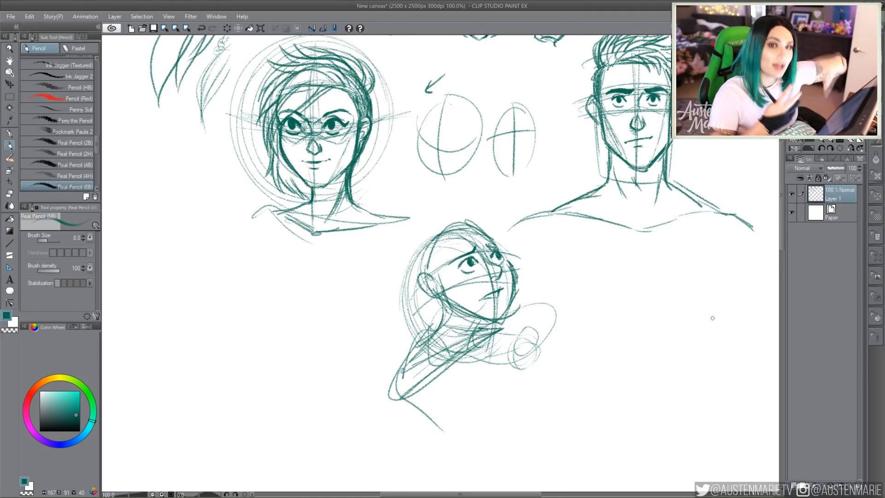
{"action": "left_click_drag", "start_coordinate": [479, 220], "coordinate": [414, 271]}
{"action": "left_click_drag", "start_coordinate": [435, 233], "coordinate": [411, 304]}
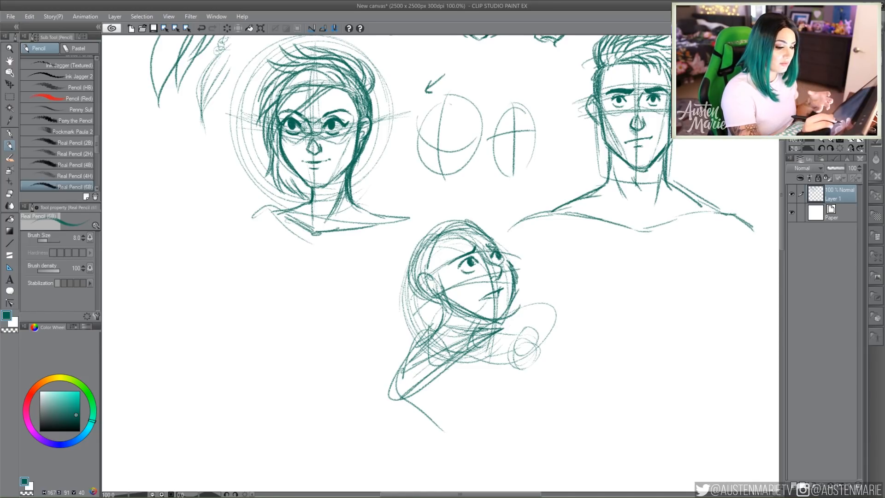
Step: Sketch a large head circle with a curved vertical centre line to the right of the upward-looking figure
{"action": "left_click_drag", "start_coordinate": [288, 220], "coordinate": [281, 119]}
{"action": "mouse_move", "coordinate": [643, 170]}
{"action": "left_mouse_down"}
{"action": "mouse_move", "coordinate": [682, 237]}
{"action": "mouse_move", "coordinate": [599, 305]}
{"action": "left_mouse_up"}
{"action": "left_click_drag", "start_coordinate": [620, 195], "coordinate": [613, 317]}
{"action": "left_click_drag", "start_coordinate": [558, 226], "coordinate": [563, 267]}
{"action": "left_click_drag", "start_coordinate": [579, 240], "coordinate": [663, 262]}
{"action": "left_click_drag", "start_coordinate": [561, 211], "coordinate": [690, 246]}
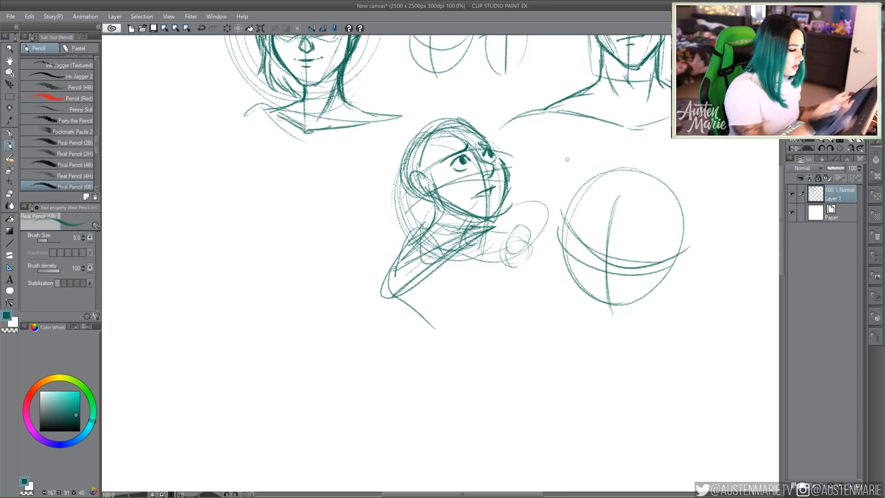
{"action": "left_click", "coordinate": [203, 29]}
{"action": "left_click", "coordinate": [203, 29]}
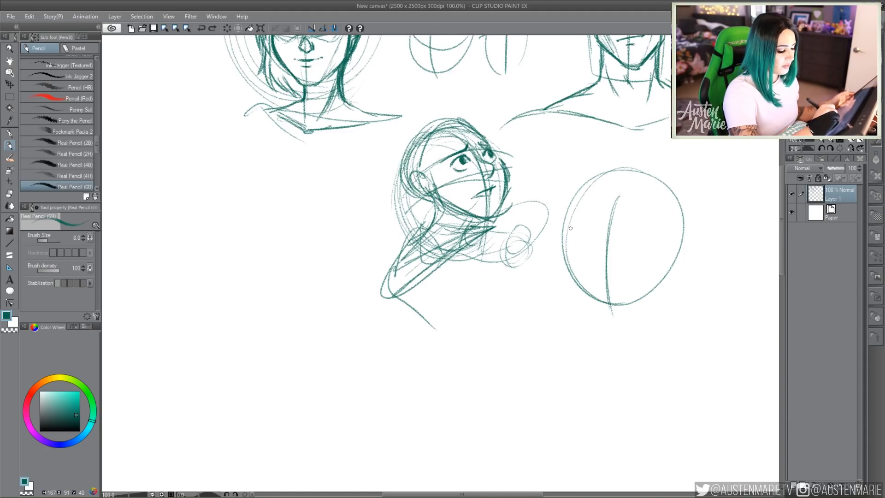
Step: Draw a sagging eye guideline, angry slanted brows, a low nose and a crooked mouth on the new head circle
{"action": "left_click_drag", "start_coordinate": [565, 225], "coordinate": [568, 229]}
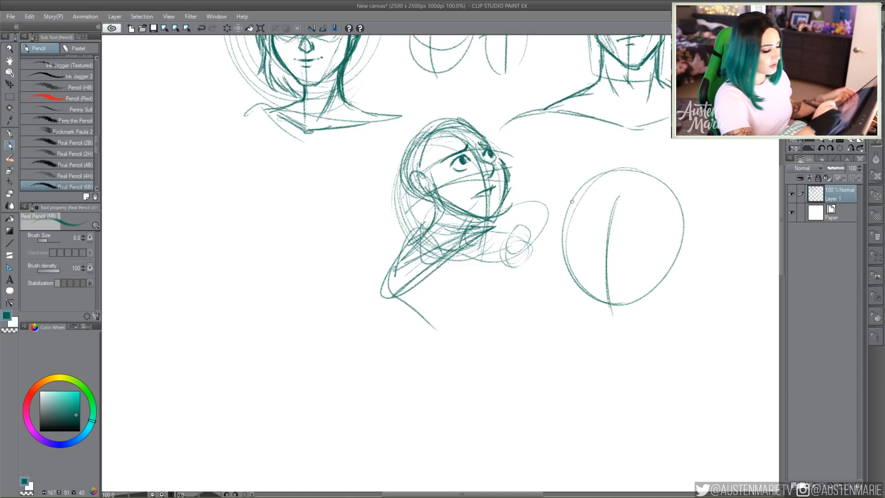
{"action": "mouse_move", "coordinate": [564, 221]}
{"action": "left_mouse_down"}
{"action": "mouse_move", "coordinate": [599, 248]}
{"action": "mouse_move", "coordinate": [664, 258]}
{"action": "left_mouse_up"}
{"action": "mouse_move", "coordinate": [567, 246]}
{"action": "left_mouse_down"}
{"action": "mouse_move", "coordinate": [619, 272]}
{"action": "mouse_move", "coordinate": [655, 275]}
{"action": "left_mouse_up"}
{"action": "left_click_drag", "start_coordinate": [611, 256], "coordinate": [638, 256]}
{"action": "mouse_move", "coordinate": [592, 241]}
{"action": "left_mouse_down"}
{"action": "mouse_move", "coordinate": [574, 225]}
{"action": "mouse_move", "coordinate": [601, 252]}
{"action": "mouse_move", "coordinate": [593, 279]}
{"action": "mouse_move", "coordinate": [603, 289]}
{"action": "mouse_move", "coordinate": [585, 291]}
{"action": "left_mouse_up"}
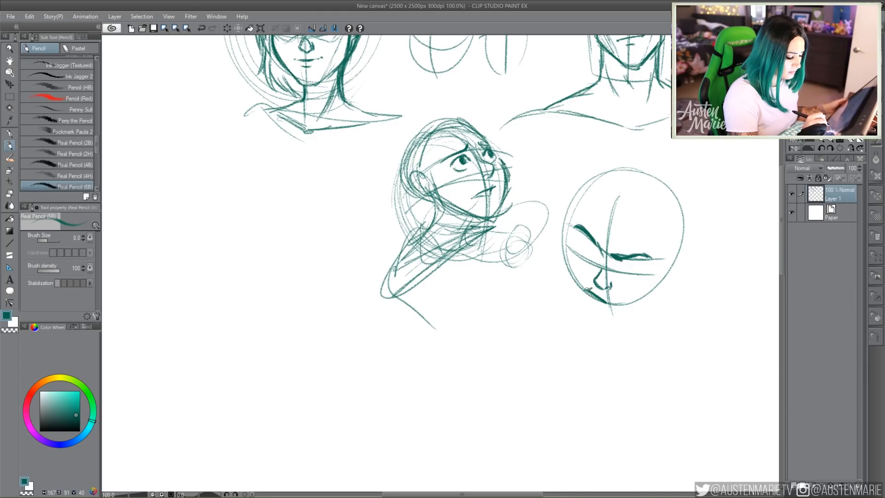
Step: Draw the angry face's glaring eyes, angular jaw and chin, right ear, and left cheek and temple contour
{"action": "mouse_move", "coordinate": [614, 259]}
{"action": "left_mouse_down"}
{"action": "mouse_move", "coordinate": [638, 259]}
{"action": "mouse_move", "coordinate": [622, 271]}
{"action": "mouse_move", "coordinate": [591, 255]}
{"action": "mouse_move", "coordinate": [599, 252]}
{"action": "mouse_move", "coordinate": [589, 257]}
{"action": "mouse_move", "coordinate": [597, 260]}
{"action": "mouse_move", "coordinate": [597, 252]}
{"action": "left_mouse_up"}
{"action": "mouse_move", "coordinate": [589, 243]}
{"action": "left_mouse_down"}
{"action": "mouse_move", "coordinate": [624, 264]}
{"action": "mouse_move", "coordinate": [592, 247]}
{"action": "mouse_move", "coordinate": [568, 270]}
{"action": "mouse_move", "coordinate": [607, 325]}
{"action": "left_mouse_up"}
{"action": "mouse_move", "coordinate": [662, 271]}
{"action": "left_mouse_down"}
{"action": "mouse_move", "coordinate": [646, 309]}
{"action": "mouse_move", "coordinate": [597, 328]}
{"action": "left_mouse_up"}
{"action": "left_click_drag", "start_coordinate": [664, 268], "coordinate": [668, 284]}
{"action": "left_click_drag", "start_coordinate": [582, 236], "coordinate": [574, 257]}
{"action": "left_click_drag", "start_coordinate": [586, 212], "coordinate": [575, 240]}
{"action": "left_click_drag", "start_coordinate": [602, 192], "coordinate": [575, 225]}
{"action": "left_click_drag", "start_coordinate": [594, 199], "coordinate": [572, 251]}
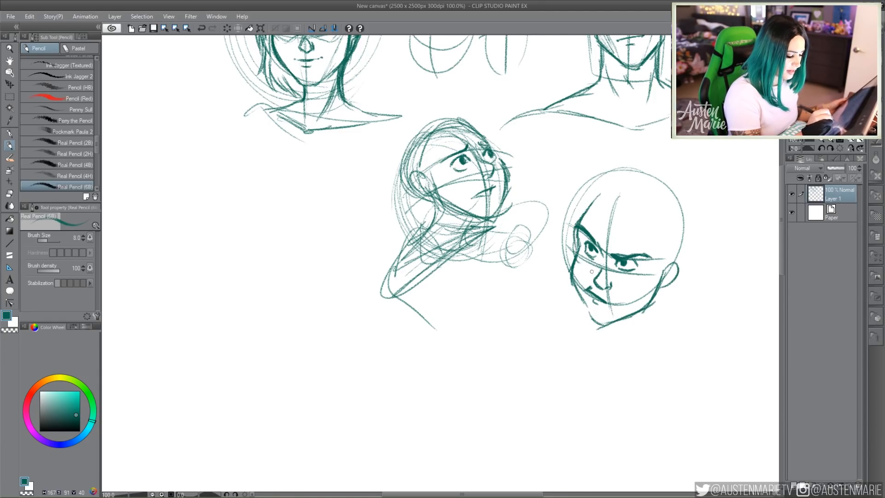
Step: Add a forehead hairline, right temple edge and inner ear detail to the angry head, and darken the facial contours
{"action": "mouse_move", "coordinate": [605, 193]}
{"action": "left_mouse_down"}
{"action": "mouse_move", "coordinate": [642, 199]}
{"action": "mouse_move", "coordinate": [681, 291]}
{"action": "mouse_move", "coordinate": [675, 279]}
{"action": "left_mouse_up"}
{"action": "left_click_drag", "start_coordinate": [576, 233], "coordinate": [573, 263]}
{"action": "left_click_drag", "start_coordinate": [674, 267], "coordinate": [658, 292]}
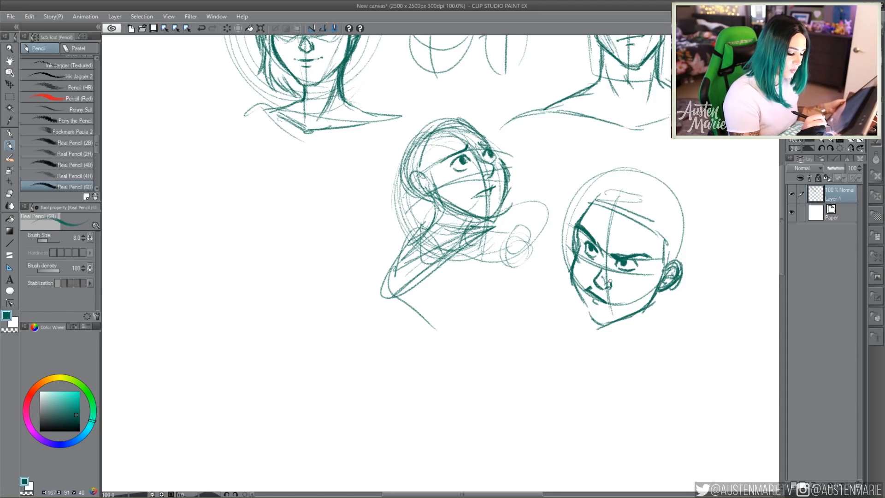
{"action": "left_click_drag", "start_coordinate": [583, 238], "coordinate": [593, 245]}
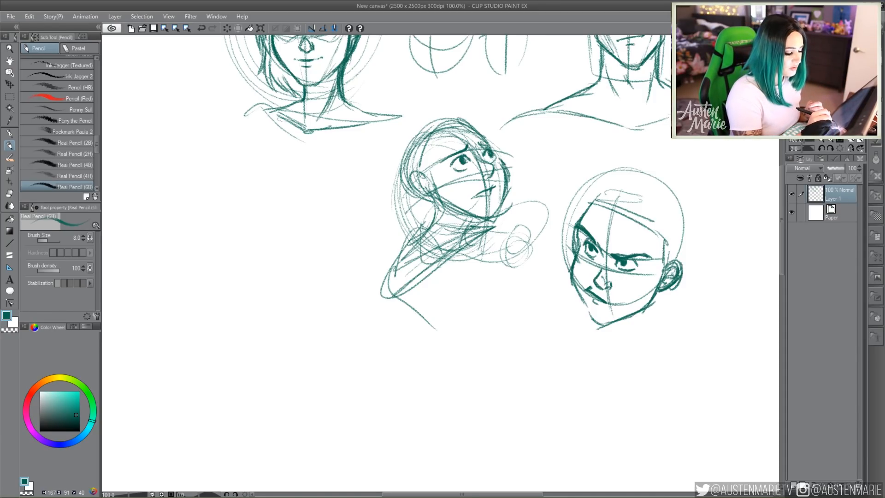
{"action": "left_click_drag", "start_coordinate": [594, 203], "coordinate": [633, 193]}
{"action": "left_click_drag", "start_coordinate": [571, 193], "coordinate": [615, 181]}
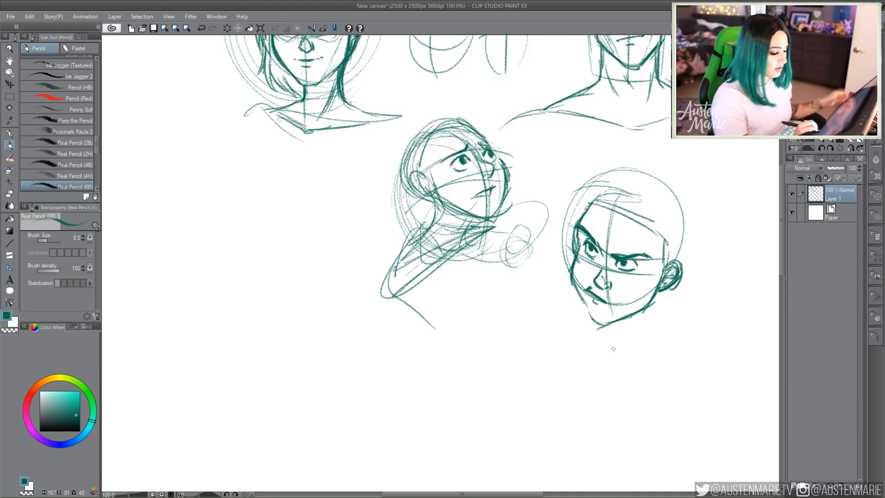
Step: Sketch the angry figure's neck and hunched, rounded shoulders below the jaw
{"action": "mouse_move", "coordinate": [659, 293]}
{"action": "left_mouse_down"}
{"action": "mouse_move", "coordinate": [657, 319]}
{"action": "mouse_move", "coordinate": [699, 346]}
{"action": "left_mouse_up"}
{"action": "left_click_drag", "start_coordinate": [663, 310], "coordinate": [685, 345]}
{"action": "mouse_move", "coordinate": [625, 321]}
{"action": "left_mouse_down"}
{"action": "mouse_move", "coordinate": [608, 355]}
{"action": "mouse_move", "coordinate": [648, 322]}
{"action": "left_mouse_up"}
{"action": "mouse_move", "coordinate": [595, 298]}
{"action": "left_mouse_down"}
{"action": "mouse_move", "coordinate": [561, 323]}
{"action": "mouse_move", "coordinate": [585, 366]}
{"action": "left_mouse_up"}
{"action": "left_click_drag", "start_coordinate": [679, 308], "coordinate": [720, 344]}
{"action": "left_click_drag", "start_coordinate": [683, 320], "coordinate": [712, 361]}
{"action": "left_click_drag", "start_coordinate": [570, 292], "coordinate": [558, 318]}
{"action": "mouse_move", "coordinate": [560, 300]}
{"action": "left_mouse_down"}
{"action": "mouse_move", "coordinate": [582, 367]}
{"action": "mouse_move", "coordinate": [578, 360]}
{"action": "left_mouse_up"}
Step: Block in the angry figure's left upper arm, chest lines and first forearm folded across the torso
{"action": "left_click_drag", "start_coordinate": [567, 323], "coordinate": [559, 390]}
{"action": "left_click_drag", "start_coordinate": [564, 354], "coordinate": [546, 425]}
{"action": "mouse_move", "coordinate": [552, 431]}
{"action": "left_mouse_down"}
{"action": "mouse_move", "coordinate": [585, 399]}
{"action": "mouse_move", "coordinate": [597, 410]}
{"action": "left_mouse_up"}
{"action": "mouse_move", "coordinate": [664, 380]}
{"action": "left_mouse_down"}
{"action": "mouse_move", "coordinate": [683, 405]}
{"action": "mouse_move", "coordinate": [655, 408]}
{"action": "left_mouse_up"}
{"action": "left_click_drag", "start_coordinate": [666, 373], "coordinate": [664, 410]}
{"action": "mouse_move", "coordinate": [585, 329]}
{"action": "left_mouse_down"}
{"action": "mouse_move", "coordinate": [556, 348]}
{"action": "mouse_move", "coordinate": [555, 383]}
{"action": "left_mouse_up"}
{"action": "left_click_drag", "start_coordinate": [562, 348], "coordinate": [608, 386]}
{"action": "mouse_move", "coordinate": [583, 359]}
{"action": "left_mouse_down"}
{"action": "mouse_move", "coordinate": [614, 405]}
{"action": "mouse_move", "coordinate": [601, 431]}
{"action": "left_mouse_up"}
{"action": "left_click_drag", "start_coordinate": [599, 424], "coordinate": [664, 463]}
{"action": "left_click_drag", "start_coordinate": [592, 387], "coordinate": [666, 467]}
{"action": "left_click_drag", "start_coordinate": [604, 424], "coordinate": [654, 484]}
Step: Complete the crossed-arms pose with the right arm, overlapping forearms and roughed-in hand
{"action": "left_click_drag", "start_coordinate": [638, 484], "coordinate": [704, 400]}
{"action": "mouse_move", "coordinate": [679, 325]}
{"action": "left_mouse_down"}
{"action": "mouse_move", "coordinate": [710, 410]}
{"action": "mouse_move", "coordinate": [627, 470]}
{"action": "left_mouse_up"}
{"action": "left_click_drag", "start_coordinate": [667, 374], "coordinate": [606, 413]}
{"action": "left_click_drag", "start_coordinate": [640, 387], "coordinate": [582, 441]}
{"action": "left_click_drag", "start_coordinate": [646, 429], "coordinate": [579, 475]}
{"action": "left_click_drag", "start_coordinate": [687, 377], "coordinate": [646, 463]}
{"action": "left_click_drag", "start_coordinate": [674, 375], "coordinate": [574, 453]}
{"action": "mouse_move", "coordinate": [571, 345]}
{"action": "left_mouse_down"}
{"action": "mouse_move", "coordinate": [595, 454]}
{"action": "mouse_move", "coordinate": [547, 368]}
{"action": "left_mouse_up"}
{"action": "left_click_drag", "start_coordinate": [573, 298], "coordinate": [518, 406]}
{"action": "mouse_move", "coordinate": [558, 383]}
{"action": "left_mouse_down"}
{"action": "mouse_move", "coordinate": [511, 428]}
{"action": "mouse_move", "coordinate": [643, 397]}
{"action": "mouse_move", "coordinate": [661, 375]}
{"action": "mouse_move", "coordinate": [622, 415]}
{"action": "left_mouse_up"}
{"action": "mouse_move", "coordinate": [640, 369]}
{"action": "left_mouse_down"}
{"action": "mouse_move", "coordinate": [667, 406]}
{"action": "mouse_move", "coordinate": [627, 417]}
{"action": "mouse_move", "coordinate": [614, 439]}
{"action": "left_mouse_up"}
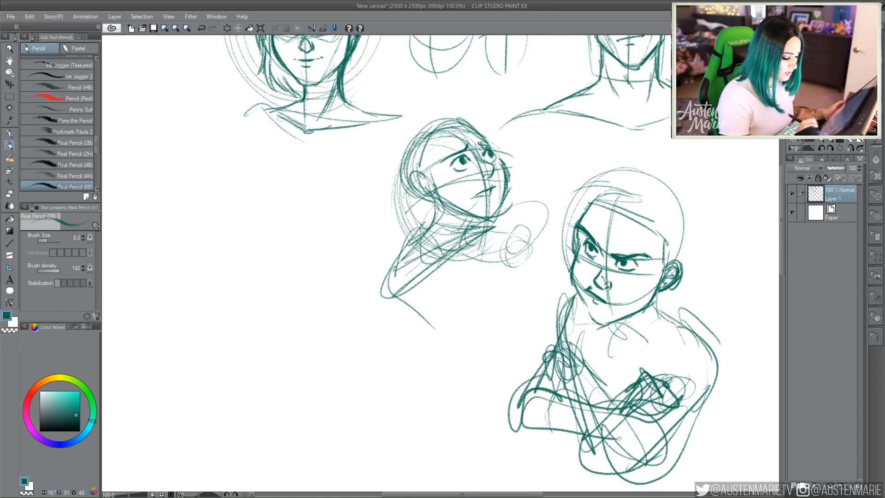
Step: Darken the angry figure's shoulders and skull contour, and add a V-shaped neckline
{"action": "left_click_drag", "start_coordinate": [669, 312], "coordinate": [717, 335]}
{"action": "mouse_move", "coordinate": [572, 292]}
{"action": "left_mouse_down"}
{"action": "mouse_move", "coordinate": [550, 368]}
{"action": "mouse_move", "coordinate": [518, 390]}
{"action": "left_mouse_up"}
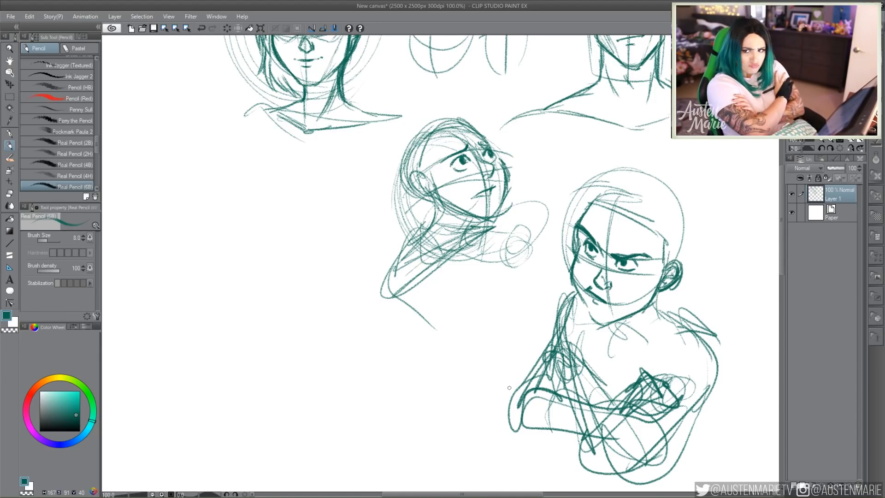
{"action": "mouse_move", "coordinate": [590, 196]}
{"action": "left_mouse_down"}
{"action": "mouse_move", "coordinate": [675, 207]}
{"action": "mouse_move", "coordinate": [690, 239]}
{"action": "left_mouse_up"}
{"action": "mouse_move", "coordinate": [671, 208]}
{"action": "left_mouse_down"}
{"action": "mouse_move", "coordinate": [673, 281]}
{"action": "mouse_move", "coordinate": [660, 323]}
{"action": "mouse_move", "coordinate": [608, 343]}
{"action": "mouse_move", "coordinate": [664, 344]}
{"action": "left_mouse_up"}
Step: Sketch another head circle to the right of the angry figure, with a vertical centre line and upward-arched eye guidelines
{"action": "left_click_drag", "start_coordinate": [454, 494], "coordinate": [474, 494]}
{"action": "left_click_drag", "start_coordinate": [477, 335], "coordinate": [414, 381]}
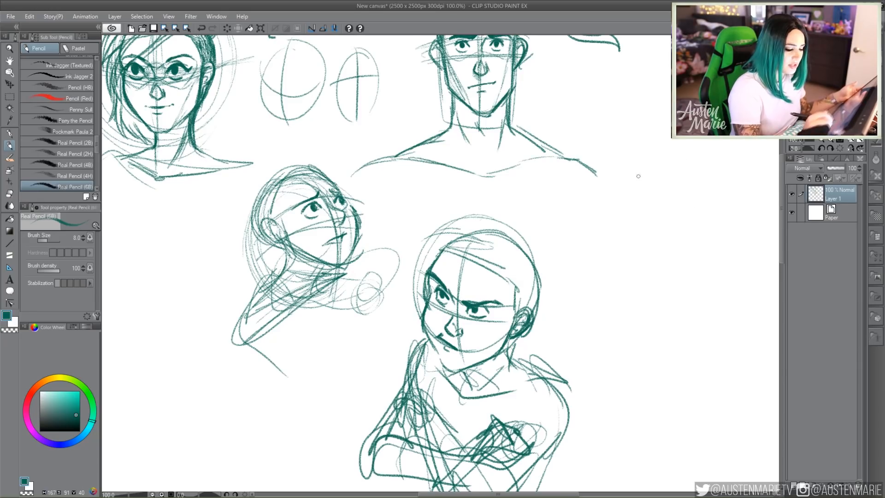
{"action": "left_click_drag", "start_coordinate": [676, 178], "coordinate": [726, 217]}
{"action": "mouse_move", "coordinate": [665, 259]}
{"action": "left_mouse_down"}
{"action": "mouse_move", "coordinate": [676, 185]}
{"action": "mouse_move", "coordinate": [665, 295]}
{"action": "left_mouse_up"}
{"action": "mouse_move", "coordinate": [615, 226]}
{"action": "left_mouse_down"}
{"action": "mouse_move", "coordinate": [632, 212]}
{"action": "mouse_move", "coordinate": [722, 249]}
{"action": "left_mouse_up"}
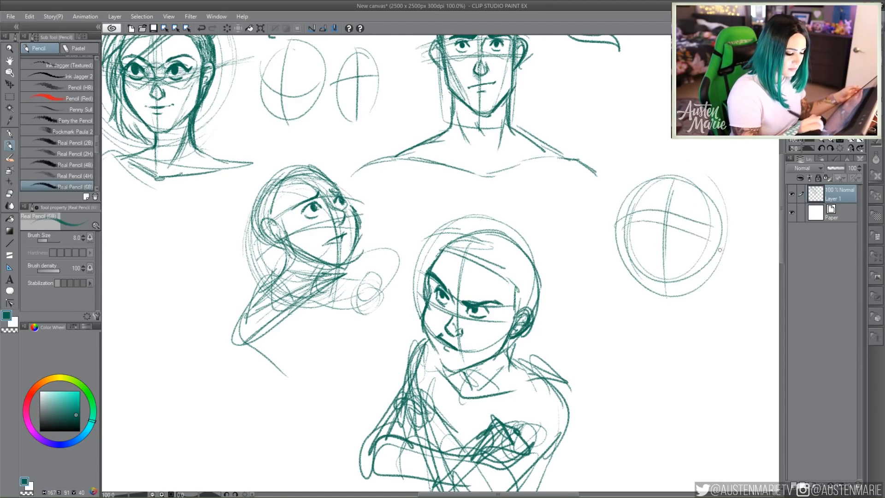
Step: Draw a small frowning mouth, worried brows and eyes on the newest head, undoing and redrawing the left brow
{"action": "left_click_drag", "start_coordinate": [656, 245], "coordinate": [671, 253]}
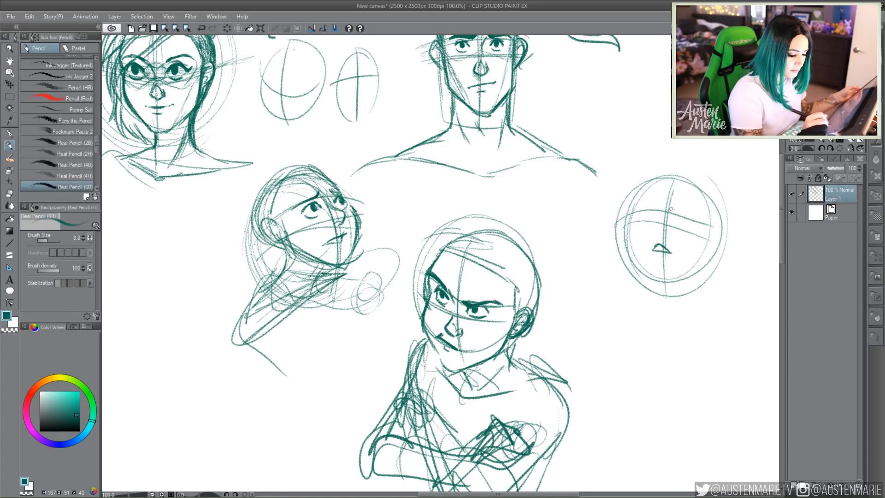
{"action": "mouse_move", "coordinate": [672, 209]}
{"action": "left_mouse_down"}
{"action": "mouse_move", "coordinate": [687, 214]}
{"action": "mouse_move", "coordinate": [660, 204]}
{"action": "left_mouse_up"}
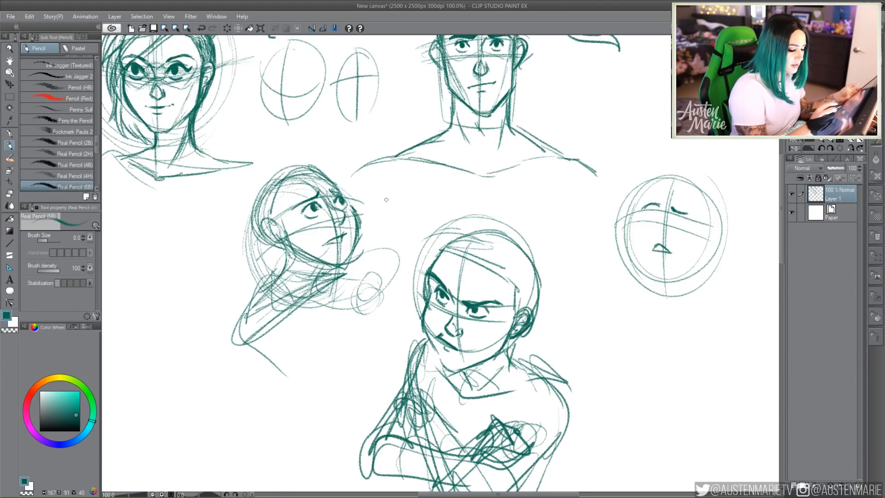
{"action": "key", "text": "ctrl+z"}
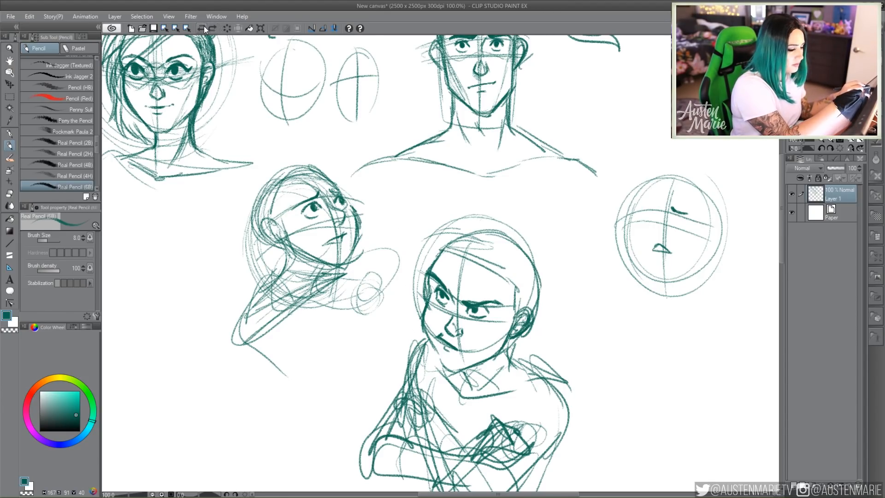
{"action": "mouse_move", "coordinate": [641, 210]}
{"action": "left_mouse_down"}
{"action": "mouse_move", "coordinate": [663, 204]}
{"action": "mouse_move", "coordinate": [686, 221]}
{"action": "mouse_move", "coordinate": [686, 213]}
{"action": "mouse_move", "coordinate": [689, 228]}
{"action": "mouse_move", "coordinate": [642, 216]}
{"action": "mouse_move", "coordinate": [654, 224]}
{"action": "left_mouse_up"}
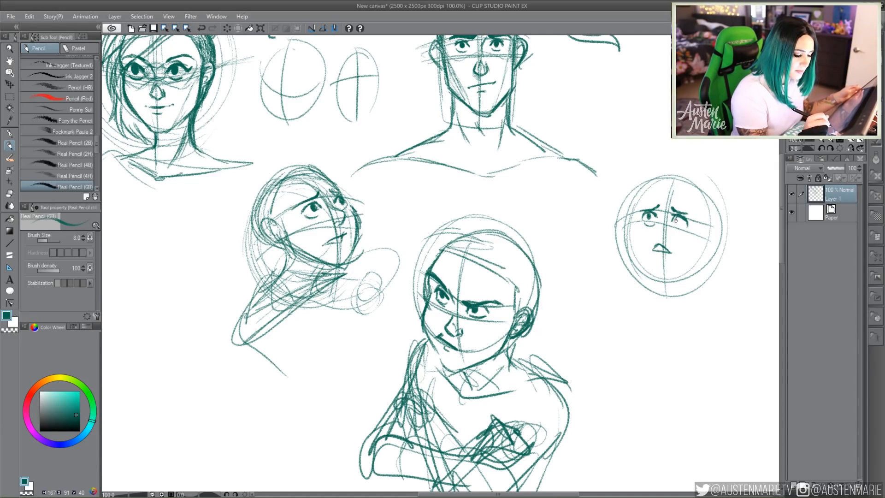
Step: Draw the worried face's nose, a narrow face contour inside the circle, both ears and the skull outline
{"action": "mouse_move", "coordinate": [660, 226]}
{"action": "left_mouse_down"}
{"action": "mouse_move", "coordinate": [663, 236]}
{"action": "mouse_move", "coordinate": [632, 249]}
{"action": "left_mouse_up"}
{"action": "left_click_drag", "start_coordinate": [642, 199], "coordinate": [636, 249]}
{"action": "mouse_move", "coordinate": [643, 215]}
{"action": "left_mouse_down"}
{"action": "mouse_move", "coordinate": [653, 251]}
{"action": "mouse_move", "coordinate": [698, 209]}
{"action": "left_mouse_up"}
{"action": "mouse_move", "coordinate": [639, 247]}
{"action": "left_mouse_down"}
{"action": "mouse_move", "coordinate": [697, 222]}
{"action": "mouse_move", "coordinate": [700, 239]}
{"action": "left_mouse_up"}
{"action": "left_click_drag", "start_coordinate": [631, 212], "coordinate": [625, 235]}
{"action": "mouse_move", "coordinate": [661, 185]}
{"action": "left_mouse_down"}
{"action": "mouse_move", "coordinate": [636, 203]}
{"action": "mouse_move", "coordinate": [698, 210]}
{"action": "left_mouse_up"}
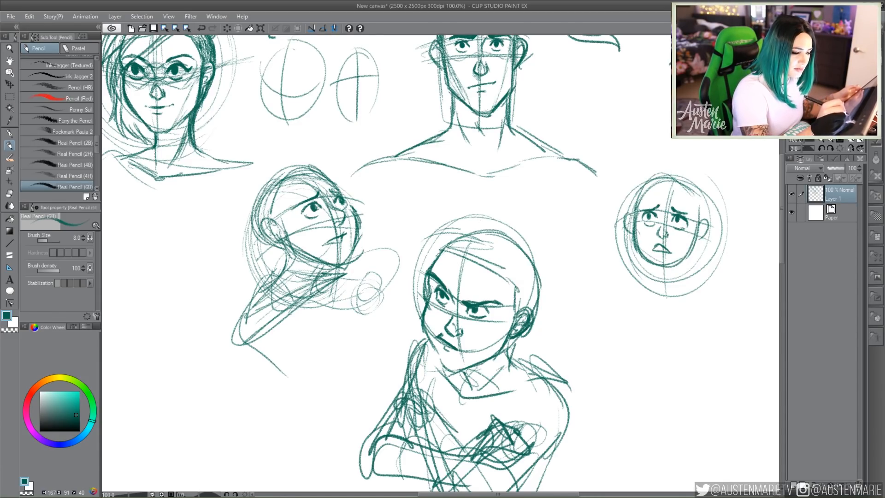
Step: Sketch a small oval head with shoulder lines and a small seated figure with bent limbs above the worried face
{"action": "left_click_drag", "start_coordinate": [670, 65], "coordinate": [668, 101]}
{"action": "left_click_drag", "start_coordinate": [671, 59], "coordinate": [651, 99]}
{"action": "mouse_move", "coordinate": [666, 74]}
{"action": "left_mouse_down"}
{"action": "mouse_move", "coordinate": [659, 92]}
{"action": "mouse_move", "coordinate": [499, 98]}
{"action": "left_mouse_up"}
{"action": "mouse_move", "coordinate": [520, 68]}
{"action": "left_mouse_down"}
{"action": "mouse_move", "coordinate": [539, 92]}
{"action": "mouse_move", "coordinate": [556, 171]}
{"action": "mouse_move", "coordinate": [586, 166]}
{"action": "left_mouse_up"}
{"action": "mouse_move", "coordinate": [576, 106]}
{"action": "left_mouse_down"}
{"action": "mouse_move", "coordinate": [597, 134]}
{"action": "mouse_move", "coordinate": [586, 159]}
{"action": "left_mouse_up"}
{"action": "mouse_move", "coordinate": [558, 152]}
{"action": "left_mouse_down"}
{"action": "mouse_move", "coordinate": [530, 131]}
{"action": "mouse_move", "coordinate": [516, 178]}
{"action": "mouse_move", "coordinate": [590, 150]}
{"action": "left_mouse_up"}
{"action": "mouse_move", "coordinate": [592, 109]}
{"action": "left_mouse_down"}
{"action": "mouse_move", "coordinate": [602, 167]}
{"action": "mouse_move", "coordinate": [613, 163]}
{"action": "mouse_move", "coordinate": [609, 179]}
{"action": "mouse_move", "coordinate": [636, 187]}
{"action": "mouse_move", "coordinate": [556, 121]}
{"action": "mouse_move", "coordinate": [542, 121]}
{"action": "mouse_move", "coordinate": [550, 129]}
{"action": "left_mouse_up"}
{"action": "left_click_drag", "start_coordinate": [550, 130], "coordinate": [570, 118]}
{"action": "left_click_drag", "start_coordinate": [582, 78], "coordinate": [588, 104]}
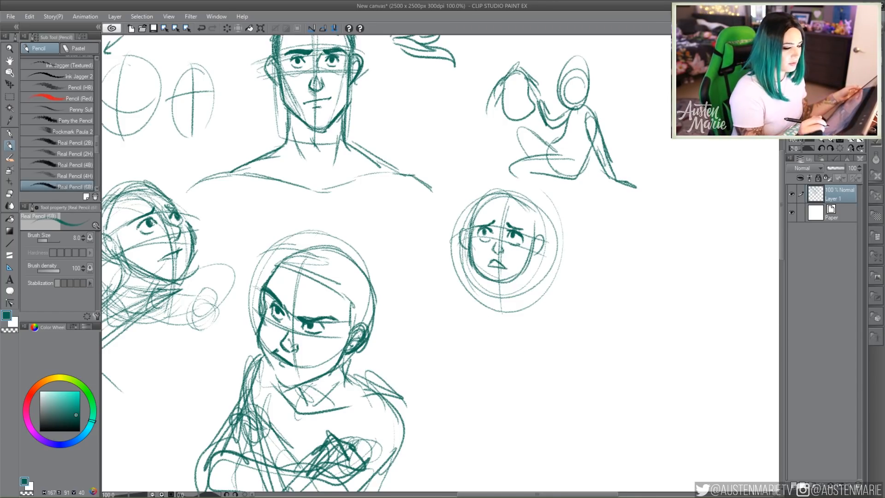
Step: Sketch a head circle below the worried face with curved guidelines, a side-facing nose and a broad smile
{"action": "left_click_drag", "start_coordinate": [534, 351], "coordinate": [542, 277]}
{"action": "mouse_move", "coordinate": [594, 262]}
{"action": "left_mouse_down"}
{"action": "mouse_move", "coordinate": [552, 367]}
{"action": "mouse_move", "coordinate": [595, 262]}
{"action": "left_mouse_up"}
{"action": "left_click_drag", "start_coordinate": [546, 241], "coordinate": [566, 376]}
{"action": "mouse_move", "coordinate": [485, 317]}
{"action": "left_mouse_down"}
{"action": "mouse_move", "coordinate": [619, 291]}
{"action": "mouse_move", "coordinate": [615, 307]}
{"action": "left_mouse_up"}
{"action": "mouse_move", "coordinate": [575, 282]}
{"action": "left_mouse_down"}
{"action": "mouse_move", "coordinate": [571, 302]}
{"action": "mouse_move", "coordinate": [581, 308]}
{"action": "mouse_move", "coordinate": [564, 326]}
{"action": "mouse_move", "coordinate": [547, 325]}
{"action": "mouse_move", "coordinate": [585, 322]}
{"action": "mouse_move", "coordinate": [577, 330]}
{"action": "left_mouse_up"}
{"action": "left_click_drag", "start_coordinate": [571, 331], "coordinate": [581, 326]}
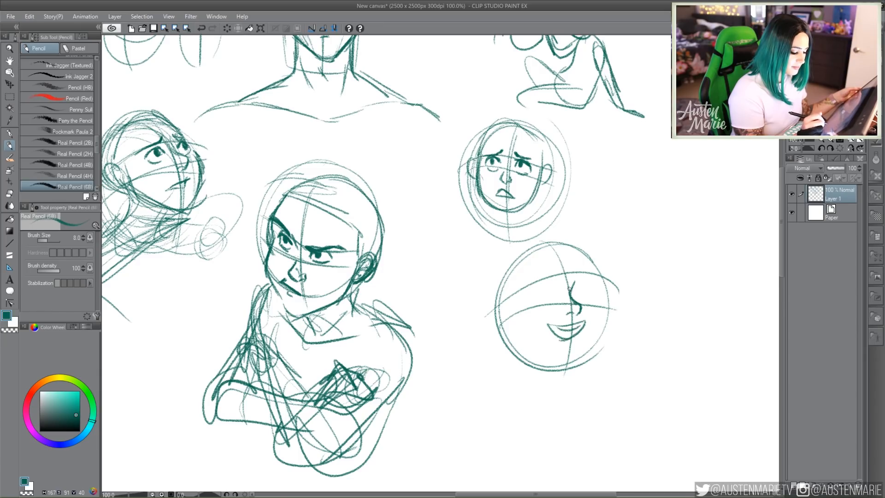
Step: Draw the smiling head's wide eyes, raised brows, ear, cheek and jaw contour, and skull outline
{"action": "mouse_move", "coordinate": [528, 279]}
{"action": "left_mouse_down"}
{"action": "mouse_move", "coordinate": [590, 269]}
{"action": "mouse_move", "coordinate": [537, 287]}
{"action": "mouse_move", "coordinate": [558, 282]}
{"action": "mouse_move", "coordinate": [550, 302]}
{"action": "mouse_move", "coordinate": [585, 275]}
{"action": "mouse_move", "coordinate": [592, 282]}
{"action": "mouse_move", "coordinate": [584, 295]}
{"action": "mouse_move", "coordinate": [586, 288]}
{"action": "mouse_move", "coordinate": [549, 293]}
{"action": "mouse_move", "coordinate": [587, 287]}
{"action": "mouse_move", "coordinate": [603, 307]}
{"action": "mouse_move", "coordinate": [579, 350]}
{"action": "left_mouse_up"}
{"action": "left_click_drag", "start_coordinate": [600, 318], "coordinate": [576, 355]}
{"action": "left_click_drag", "start_coordinate": [521, 292], "coordinate": [526, 335]}
{"action": "mouse_move", "coordinate": [516, 310]}
{"action": "left_mouse_down"}
{"action": "mouse_move", "coordinate": [535, 342]}
{"action": "mouse_move", "coordinate": [572, 354]}
{"action": "left_mouse_up"}
{"action": "left_click_drag", "start_coordinate": [511, 293], "coordinate": [510, 313]}
{"action": "left_click_drag", "start_coordinate": [530, 247], "coordinate": [512, 293]}
{"action": "mouse_move", "coordinate": [521, 263]}
{"action": "left_mouse_down"}
{"action": "mouse_move", "coordinate": [592, 245]}
{"action": "mouse_move", "coordinate": [599, 294]}
{"action": "left_mouse_up"}
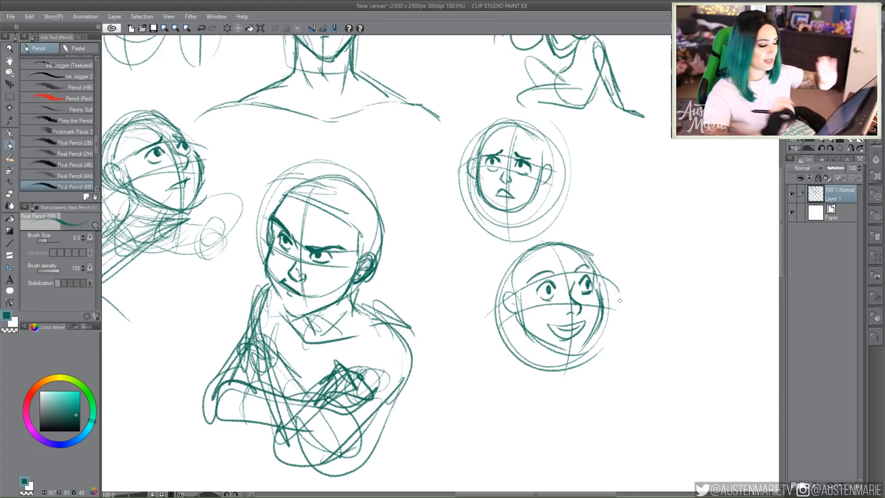
Step: Sketch a head circle beside the worried face with a tilted centre line, a drooping eye line, flat brows and half-closed eyes
{"action": "left_click_drag", "start_coordinate": [440, 263], "coordinate": [425, 254]}
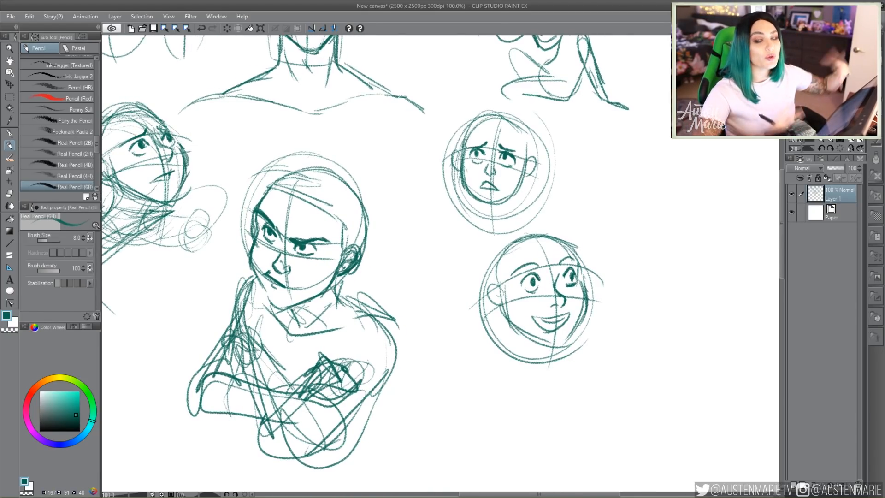
{"action": "mouse_move", "coordinate": [650, 162]}
{"action": "left_mouse_down"}
{"action": "mouse_move", "coordinate": [600, 230]}
{"action": "mouse_move", "coordinate": [694, 184]}
{"action": "left_mouse_up"}
{"action": "left_click_drag", "start_coordinate": [657, 119], "coordinate": [625, 254]}
{"action": "left_click_drag", "start_coordinate": [586, 185], "coordinate": [696, 186]}
{"action": "left_click_drag", "start_coordinate": [626, 189], "coordinate": [656, 192]}
{"action": "left_click_drag", "start_coordinate": [590, 180], "coordinate": [654, 202]}
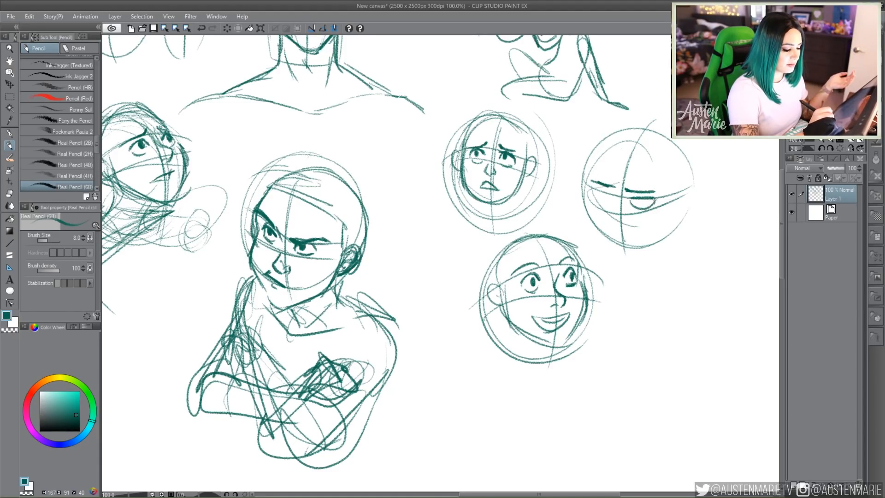
Step: Draw the flat-browed face's nose, smirking mouth, cheek side and rounded jaw
{"action": "mouse_move", "coordinate": [594, 189]}
{"action": "left_mouse_down"}
{"action": "mouse_move", "coordinate": [616, 197]}
{"action": "mouse_move", "coordinate": [611, 222]}
{"action": "mouse_move", "coordinate": [625, 236]}
{"action": "left_mouse_up"}
{"action": "left_click_drag", "start_coordinate": [588, 175], "coordinate": [599, 244]}
{"action": "mouse_move", "coordinate": [586, 208]}
{"action": "left_mouse_down"}
{"action": "mouse_move", "coordinate": [664, 219]}
{"action": "mouse_move", "coordinate": [665, 201]}
{"action": "left_mouse_up"}
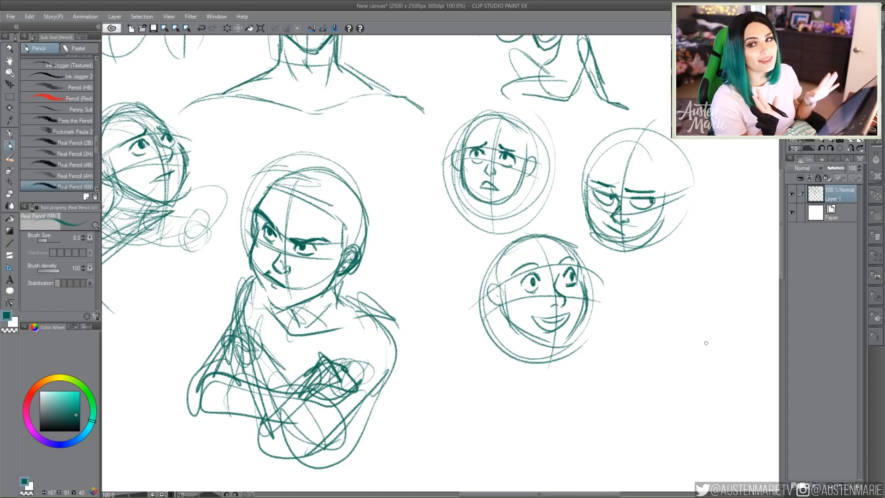
Step: Draw a large oval head beside the female bust and a boxy torso beneath the small oval guideline head
{"action": "mouse_move", "coordinate": [350, 193]}
{"action": "left_mouse_down"}
{"action": "mouse_move", "coordinate": [383, 215]}
{"action": "mouse_move", "coordinate": [719, 332]}
{"action": "mouse_move", "coordinate": [703, 342]}
{"action": "left_mouse_up"}
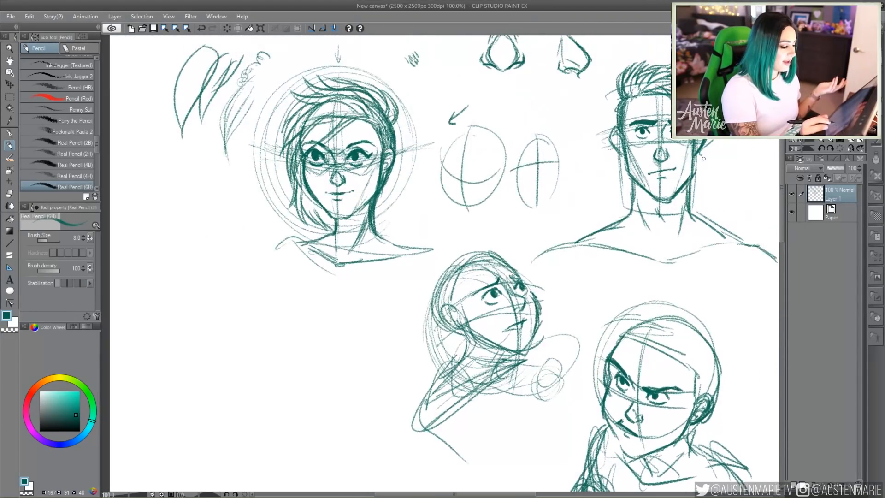
{"action": "mouse_move", "coordinate": [189, 164]}
{"action": "left_mouse_down"}
{"action": "mouse_move", "coordinate": [230, 263]}
{"action": "mouse_move", "coordinate": [143, 216]}
{"action": "left_mouse_up"}
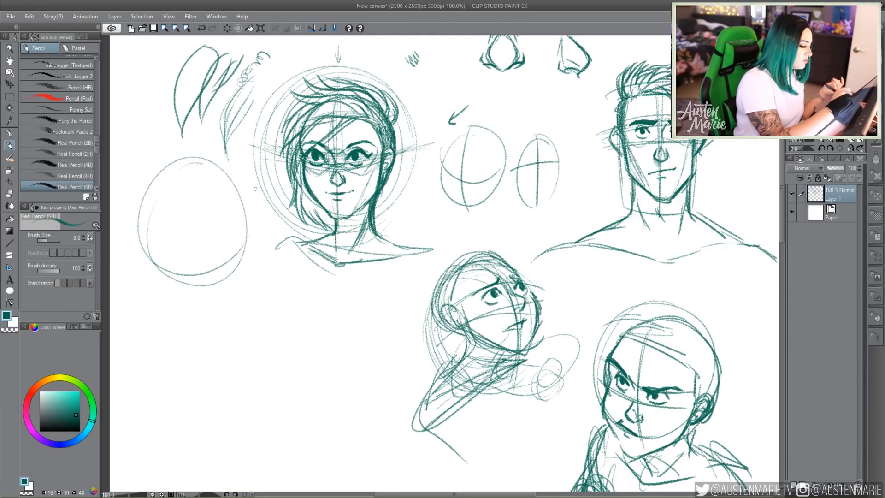
{"action": "mouse_move", "coordinate": [529, 175]}
{"action": "left_mouse_down"}
{"action": "mouse_move", "coordinate": [591, 196]}
{"action": "mouse_move", "coordinate": [589, 178]}
{"action": "left_mouse_up"}
{"action": "left_click_drag", "start_coordinate": [525, 160], "coordinate": [553, 156]}
{"action": "left_click_drag", "start_coordinate": [570, 153], "coordinate": [547, 288]}
{"action": "left_click_drag", "start_coordinate": [528, 205], "coordinate": [509, 230]}
{"action": "mouse_move", "coordinate": [527, 200]}
{"action": "left_mouse_down"}
{"action": "mouse_move", "coordinate": [607, 201]}
{"action": "mouse_move", "coordinate": [638, 83]}
{"action": "left_mouse_up"}
Step: Sketch a long head shape below the female bust with a slanted centre line and a tilted eye guideline
{"action": "left_click_drag", "start_coordinate": [276, 209], "coordinate": [284, 327]}
{"action": "left_click_drag", "start_coordinate": [294, 339], "coordinate": [373, 315]}
{"action": "mouse_move", "coordinate": [267, 214]}
{"action": "left_mouse_down"}
{"action": "mouse_move", "coordinate": [359, 302]}
{"action": "mouse_move", "coordinate": [360, 329]}
{"action": "left_mouse_up"}
{"action": "left_click_drag", "start_coordinate": [309, 179], "coordinate": [326, 341]}
{"action": "mouse_move", "coordinate": [252, 270]}
{"action": "left_mouse_down"}
{"action": "mouse_move", "coordinate": [367, 216]}
{"action": "mouse_move", "coordinate": [350, 237]}
{"action": "left_mouse_up"}
Step: Draw the new head's brows, half-lidded eyes, nose and slightly open mouth, with the cheek, jaw and ear
{"action": "mouse_move", "coordinate": [299, 217]}
{"action": "left_mouse_down"}
{"action": "mouse_move", "coordinate": [309, 236]}
{"action": "mouse_move", "coordinate": [302, 258]}
{"action": "mouse_move", "coordinate": [318, 259]}
{"action": "mouse_move", "coordinate": [317, 285]}
{"action": "mouse_move", "coordinate": [297, 291]}
{"action": "mouse_move", "coordinate": [324, 289]}
{"action": "left_mouse_up"}
{"action": "mouse_move", "coordinate": [308, 215]}
{"action": "left_mouse_down"}
{"action": "mouse_move", "coordinate": [344, 211]}
{"action": "mouse_move", "coordinate": [276, 223]}
{"action": "mouse_move", "coordinate": [335, 226]}
{"action": "mouse_move", "coordinate": [329, 236]}
{"action": "left_mouse_up"}
{"action": "mouse_move", "coordinate": [280, 238]}
{"action": "left_mouse_down"}
{"action": "mouse_move", "coordinate": [300, 235]}
{"action": "mouse_move", "coordinate": [294, 244]}
{"action": "left_mouse_up"}
{"action": "mouse_move", "coordinate": [292, 233]}
{"action": "left_mouse_down"}
{"action": "mouse_move", "coordinate": [277, 250]}
{"action": "mouse_move", "coordinate": [285, 302]}
{"action": "mouse_move", "coordinate": [310, 317]}
{"action": "mouse_move", "coordinate": [333, 299]}
{"action": "left_mouse_up"}
{"action": "left_click_drag", "start_coordinate": [355, 221], "coordinate": [348, 294]}
{"action": "left_click_drag", "start_coordinate": [301, 322], "coordinate": [352, 290]}
{"action": "left_click_drag", "start_coordinate": [357, 230], "coordinate": [358, 256]}
Step: Sketch loose, swept hair strands over the top and side of the half-lidded head
{"action": "left_click_drag", "start_coordinate": [277, 240], "coordinate": [266, 270]}
{"action": "mouse_move", "coordinate": [272, 222]}
{"action": "left_mouse_down"}
{"action": "mouse_move", "coordinate": [271, 195]}
{"action": "mouse_move", "coordinate": [312, 178]}
{"action": "mouse_move", "coordinate": [270, 175]}
{"action": "mouse_move", "coordinate": [262, 244]}
{"action": "left_mouse_up"}
{"action": "left_click_drag", "start_coordinate": [306, 184], "coordinate": [339, 188]}
{"action": "mouse_move", "coordinate": [276, 162]}
{"action": "left_mouse_down"}
{"action": "mouse_move", "coordinate": [342, 186]}
{"action": "mouse_move", "coordinate": [368, 217]}
{"action": "left_mouse_up"}
Step: Reinforce the half-lidded head's cheek and jaw, and sketch its neck, collar and shoulder lines
{"action": "left_click_drag", "start_coordinate": [357, 228], "coordinate": [350, 302]}
{"action": "mouse_move", "coordinate": [354, 258]}
{"action": "left_mouse_down"}
{"action": "mouse_move", "coordinate": [351, 304]}
{"action": "mouse_move", "coordinate": [329, 341]}
{"action": "left_mouse_up"}
{"action": "mouse_move", "coordinate": [308, 325]}
{"action": "left_mouse_down"}
{"action": "mouse_move", "coordinate": [339, 350]}
{"action": "mouse_move", "coordinate": [369, 292]}
{"action": "left_mouse_up"}
{"action": "left_click_drag", "start_coordinate": [346, 342], "coordinate": [276, 323]}
{"action": "left_click_drag", "start_coordinate": [368, 289], "coordinate": [257, 352]}
{"action": "mouse_move", "coordinate": [364, 289]}
{"action": "left_mouse_down"}
{"action": "mouse_move", "coordinate": [406, 316]}
{"action": "mouse_move", "coordinate": [277, 343]}
{"action": "left_mouse_up"}
{"action": "mouse_move", "coordinate": [268, 355]}
{"action": "left_mouse_down"}
{"action": "mouse_move", "coordinate": [418, 311]}
{"action": "mouse_move", "coordinate": [362, 377]}
{"action": "left_mouse_up"}
Step: Draw a raised hand with spread fingers and a palm next to the half-lidded head
{"action": "mouse_move", "coordinate": [419, 322]}
{"action": "left_mouse_down"}
{"action": "mouse_move", "coordinate": [410, 272]}
{"action": "mouse_move", "coordinate": [385, 322]}
{"action": "left_mouse_up"}
{"action": "left_click_drag", "start_coordinate": [415, 262], "coordinate": [383, 352]}
{"action": "mouse_move", "coordinate": [431, 231]}
{"action": "left_mouse_down"}
{"action": "mouse_move", "coordinate": [418, 273]}
{"action": "mouse_move", "coordinate": [397, 227]}
{"action": "mouse_move", "coordinate": [415, 272]}
{"action": "mouse_move", "coordinate": [384, 234]}
{"action": "mouse_move", "coordinate": [400, 275]}
{"action": "left_mouse_up"}
{"action": "mouse_move", "coordinate": [407, 232]}
{"action": "left_mouse_down"}
{"action": "mouse_move", "coordinate": [415, 273]}
{"action": "mouse_move", "coordinate": [383, 276]}
{"action": "left_mouse_up"}
{"action": "mouse_move", "coordinate": [406, 234]}
{"action": "left_mouse_down"}
{"action": "mouse_move", "coordinate": [402, 279]}
{"action": "mouse_move", "coordinate": [375, 282]}
{"action": "left_mouse_up"}
{"action": "mouse_move", "coordinate": [395, 275]}
{"action": "left_mouse_down"}
{"action": "mouse_move", "coordinate": [403, 313]}
{"action": "mouse_move", "coordinate": [373, 341]}
{"action": "left_mouse_up"}
{"action": "mouse_move", "coordinate": [401, 285]}
{"action": "left_mouse_down"}
{"action": "mouse_move", "coordinate": [429, 344]}
{"action": "mouse_move", "coordinate": [387, 341]}
{"action": "left_mouse_up"}
Step: Sketch the wrist, bent forearm, upper arm and rounded elbow beneath the raised hand
{"action": "left_click_drag", "start_coordinate": [397, 325], "coordinate": [375, 371]}
{"action": "left_click_drag", "start_coordinate": [389, 341], "coordinate": [410, 385]}
{"action": "left_click_drag", "start_coordinate": [406, 339], "coordinate": [442, 391]}
{"action": "left_click_drag", "start_coordinate": [396, 360], "coordinate": [449, 419]}
{"action": "mouse_move", "coordinate": [445, 300]}
{"action": "left_mouse_down"}
{"action": "mouse_move", "coordinate": [464, 415]}
{"action": "mouse_move", "coordinate": [424, 369]}
{"action": "left_mouse_up"}
{"action": "left_click_drag", "start_coordinate": [450, 339], "coordinate": [477, 405]}
{"action": "left_click_drag", "start_coordinate": [461, 357], "coordinate": [490, 429]}
{"action": "left_click_drag", "start_coordinate": [420, 417], "coordinate": [468, 437]}
{"action": "left_click_drag", "start_coordinate": [426, 394], "coordinate": [489, 440]}
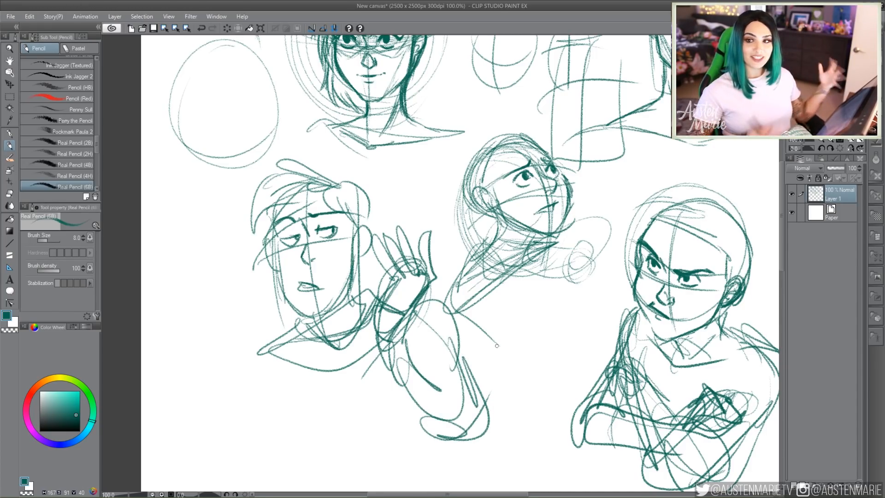